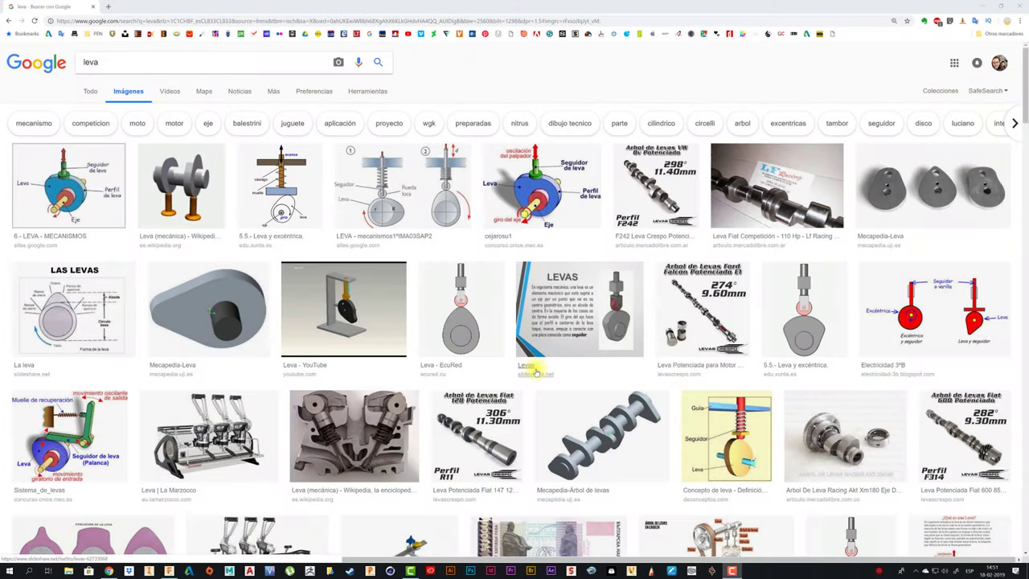
- Enlarge the Calaméo '¿Que es una Leva?' cam diagram from the 'leva' image results
scroll(532, 367, "down", 1)
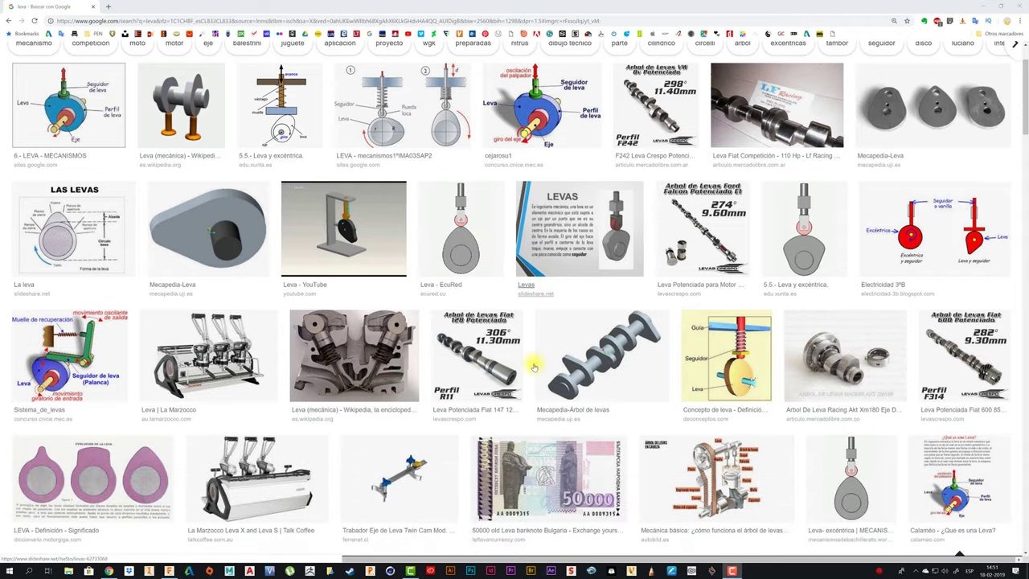
left_click(957, 482)
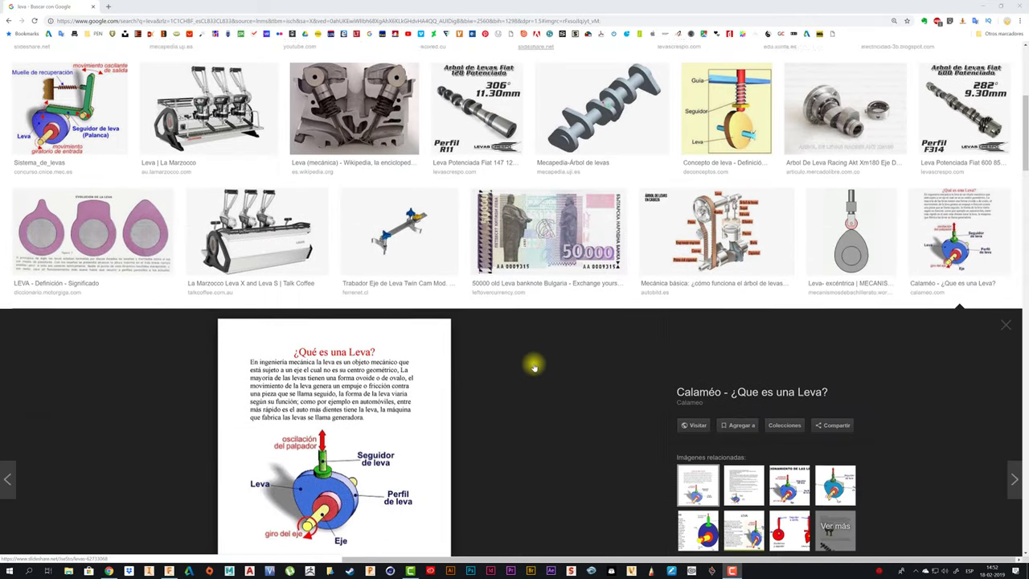
scroll(559, 370, "down", 2)
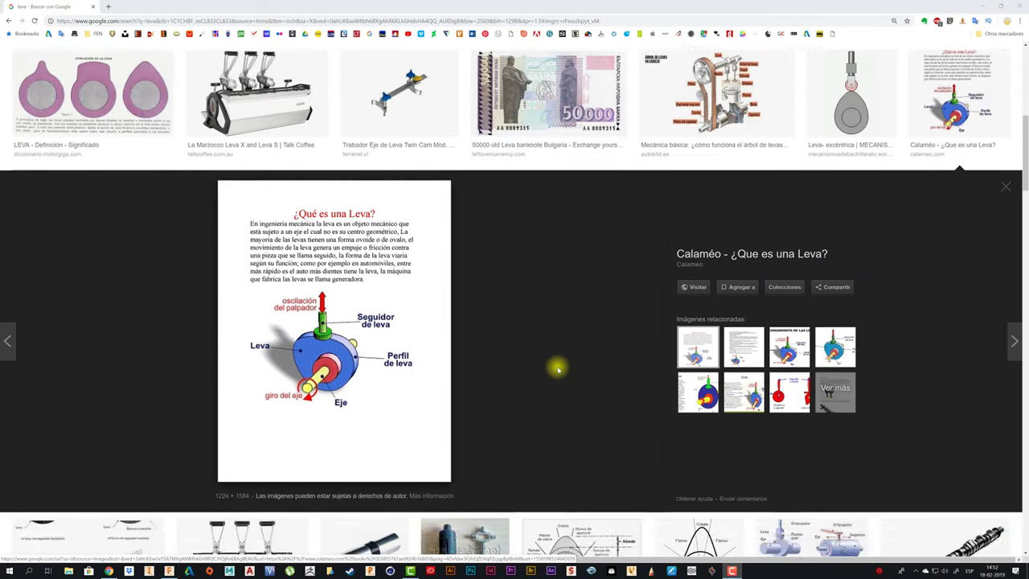
scroll(558, 370, "up", 2)
scroll(558, 369, "up", 2)
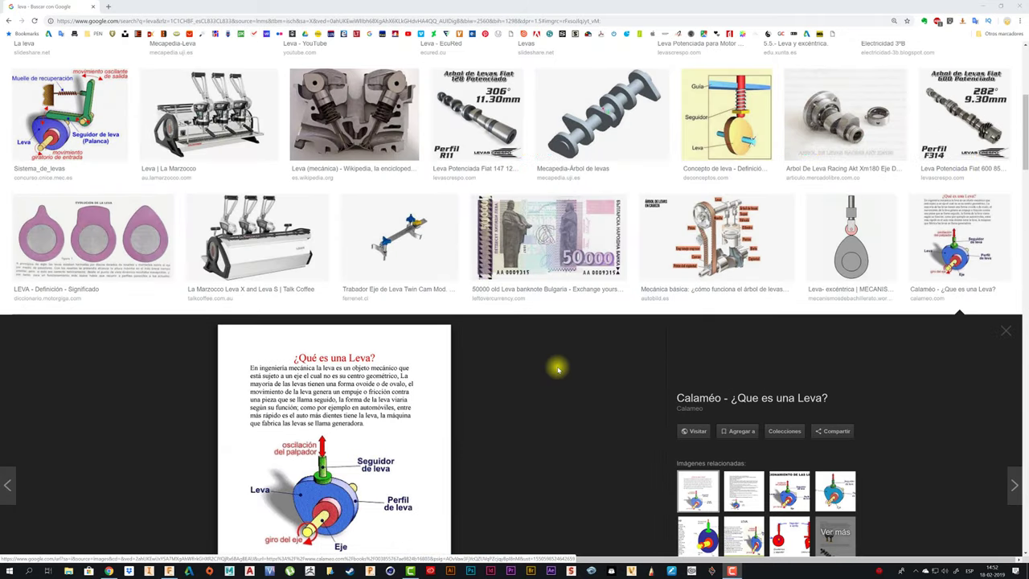
scroll(555, 369, "down", 2)
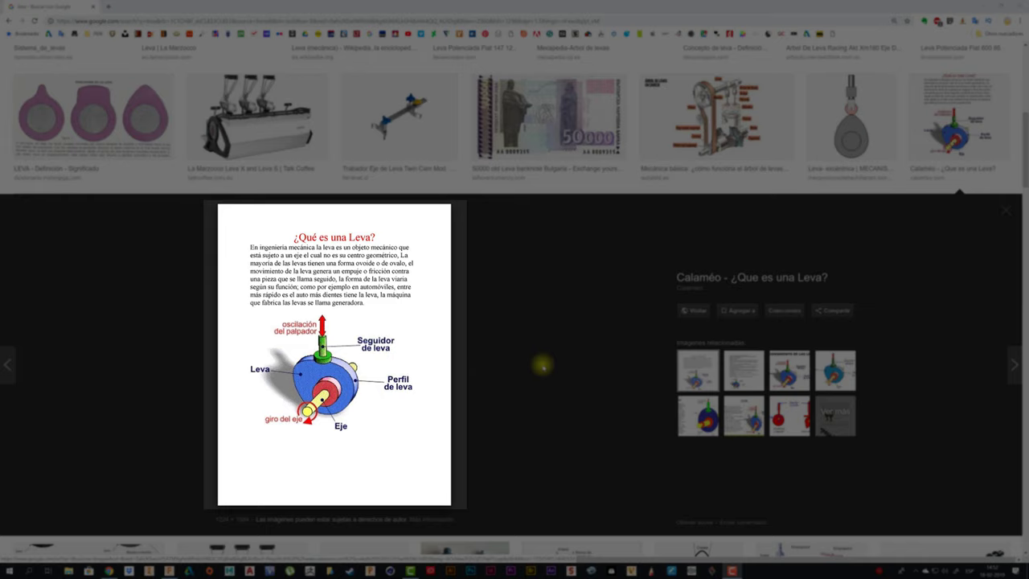
scroll(542, 366, "up", 2)
scroll(543, 365, "up", 2)
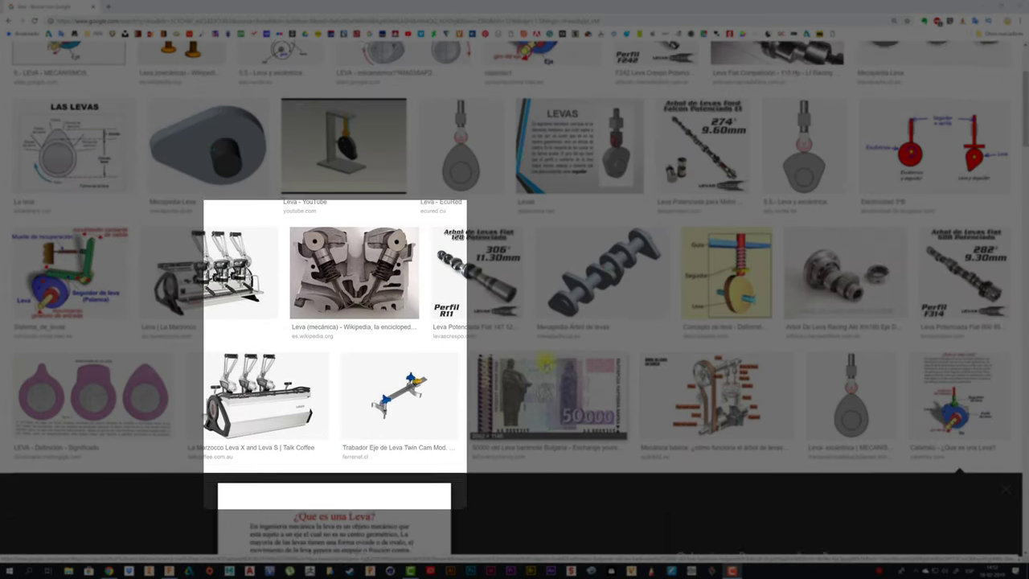
scroll(544, 363, "down", 2)
scroll(544, 364, "down", 2)
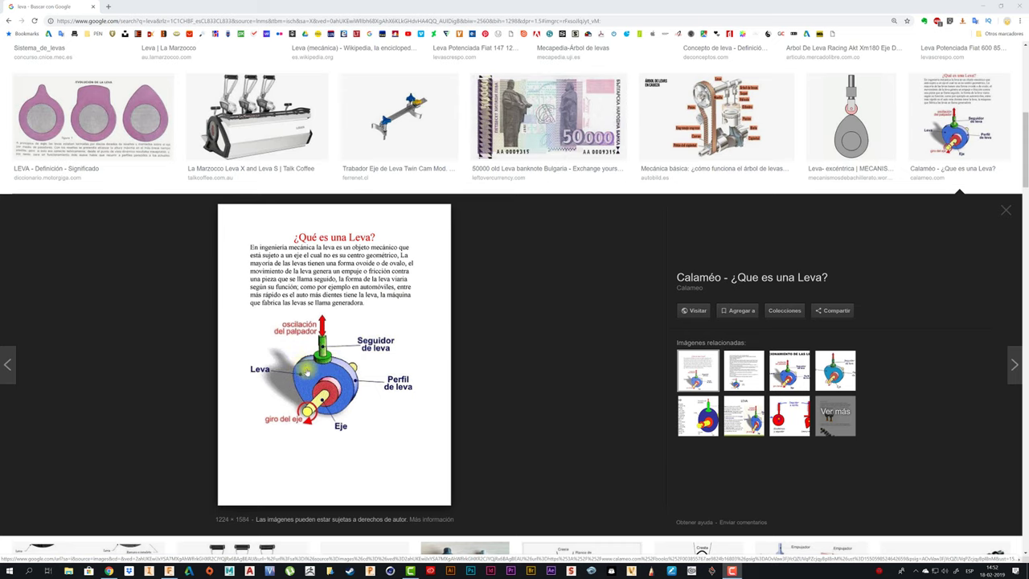
- Preview the 'Porque la forma de la leva' cam-shape diagram and browse the results
scroll(474, 347, "down", 3)
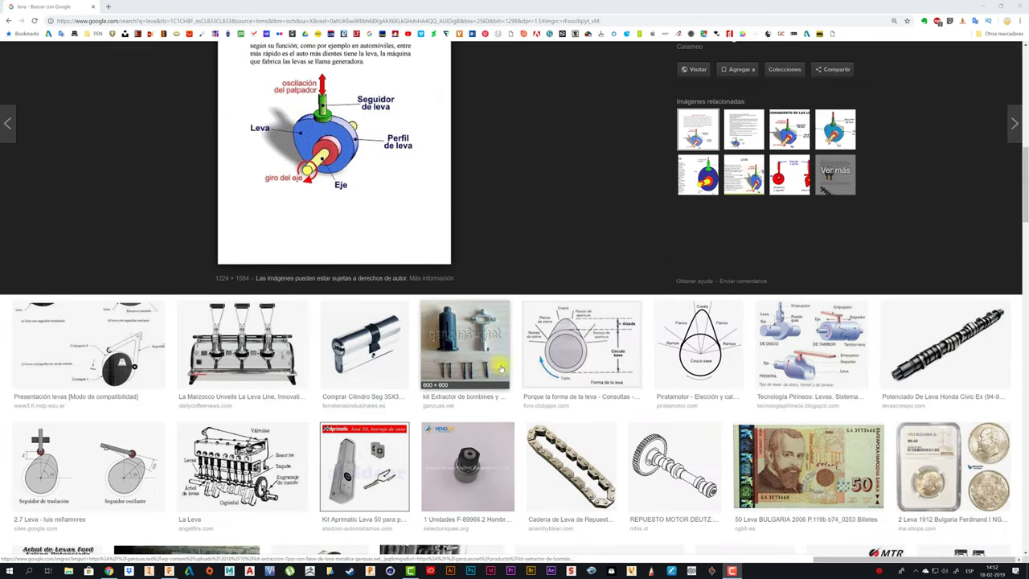
left_click(585, 354)
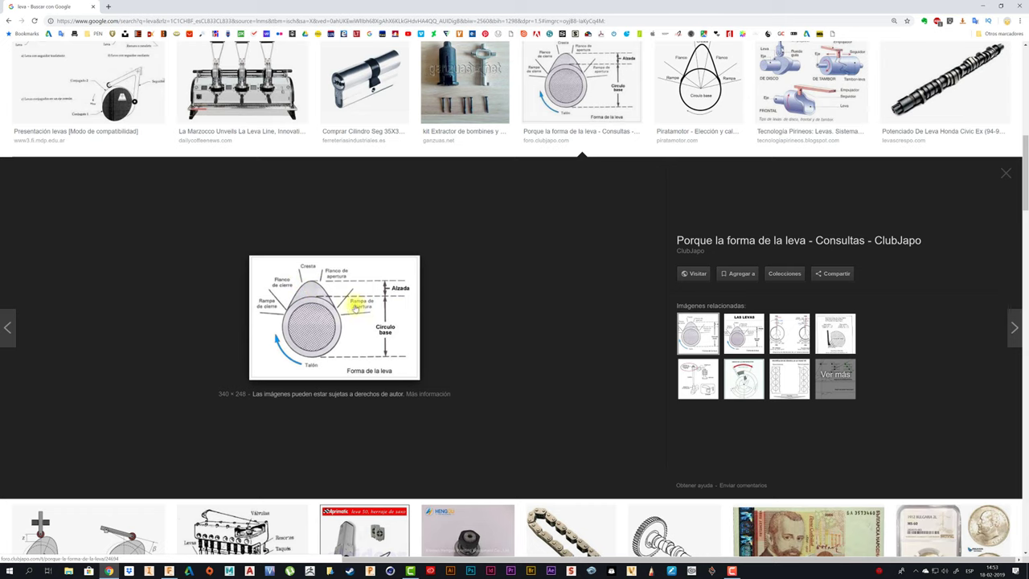
scroll(412, 320, "up", 1)
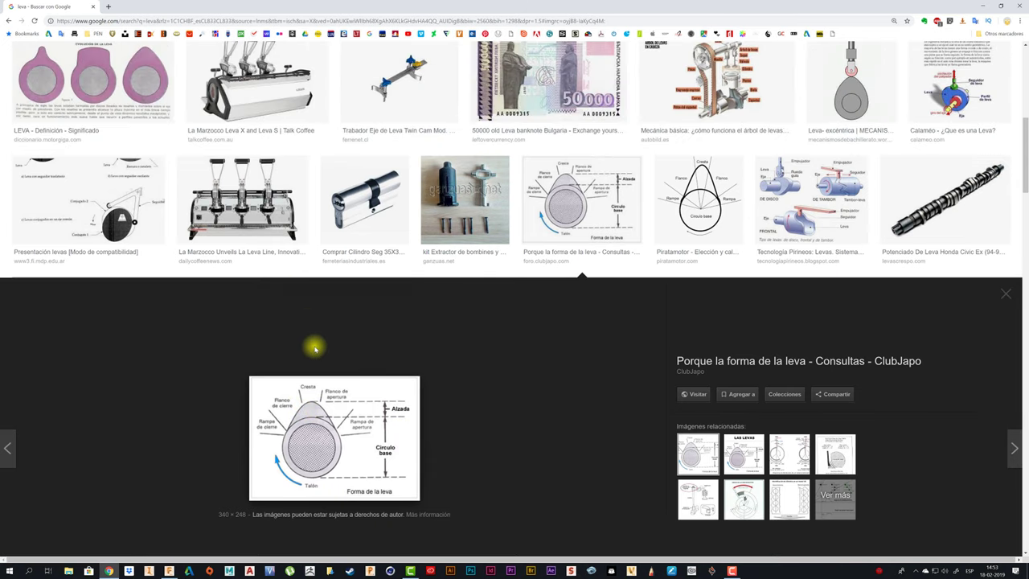
scroll(370, 355, "down", 1)
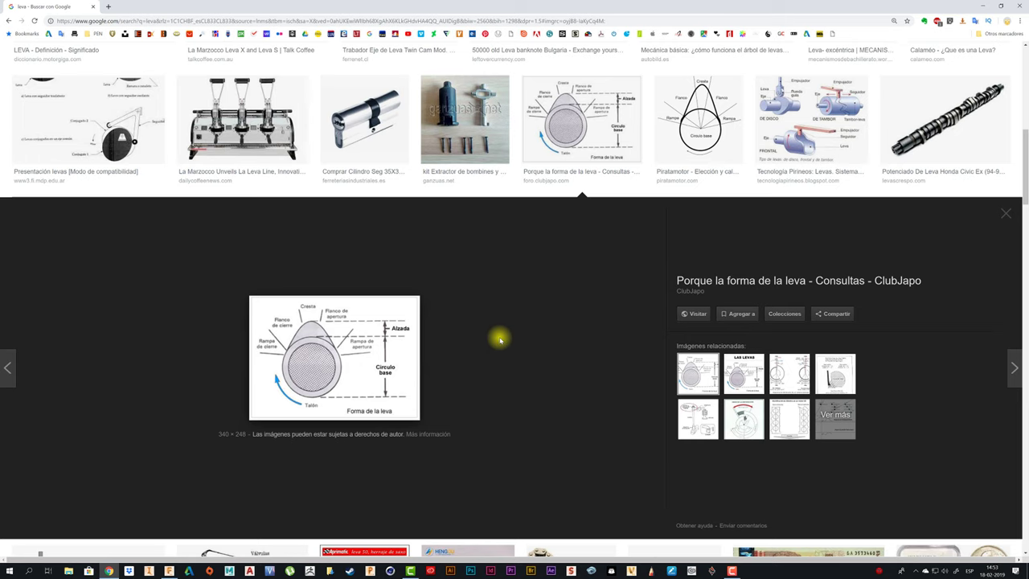
scroll(493, 340, "up", 1)
scroll(493, 340, "up", 2)
scroll(493, 339, "up", 2)
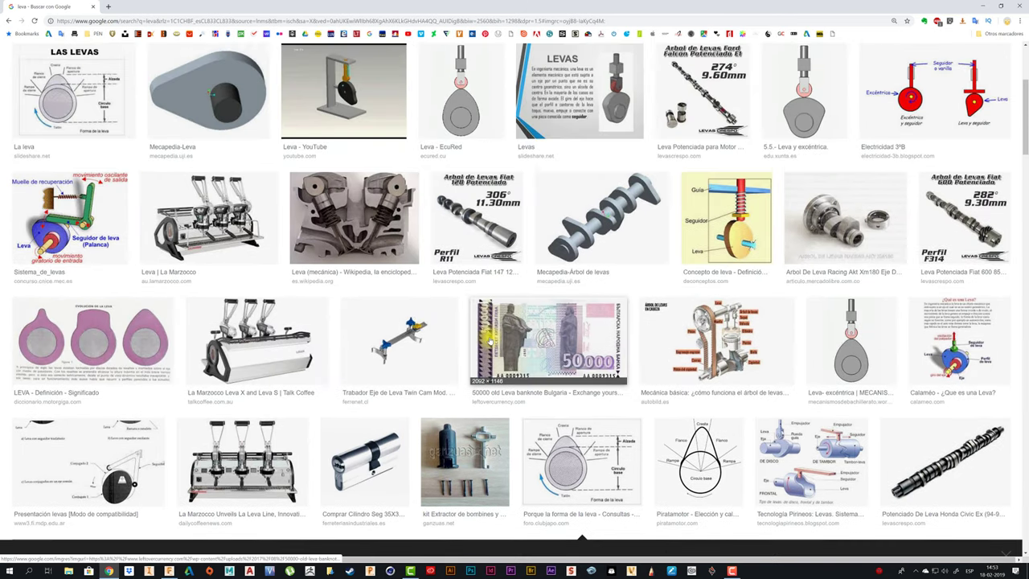
scroll(493, 339, "up", 1)
scroll(489, 337, "down", 3)
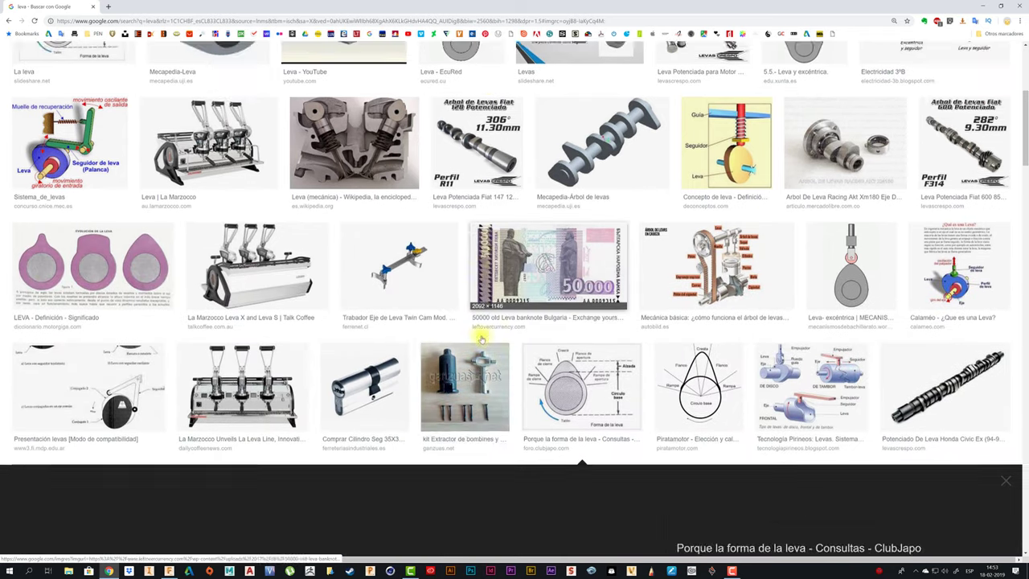
scroll(482, 339, "down", 2)
scroll(481, 338, "up", 2)
scroll(481, 339, "up", 3)
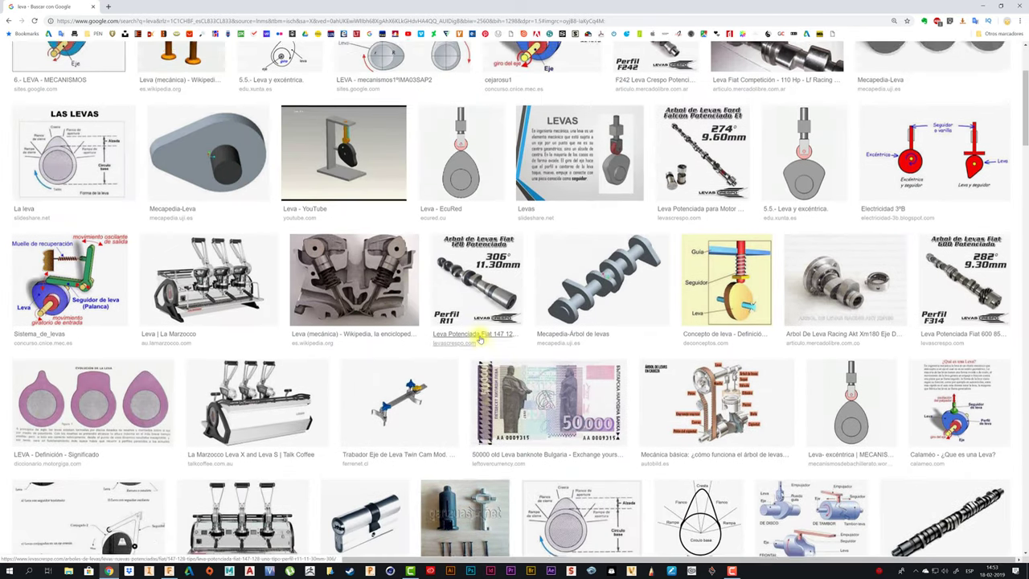
scroll(479, 340, "up", 1)
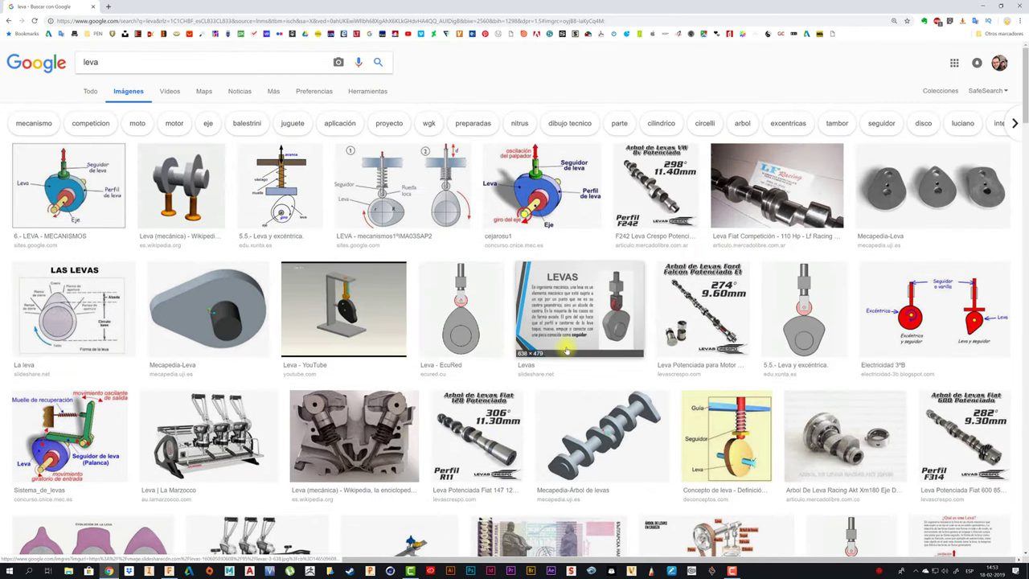
scroll(573, 346, "down", 1)
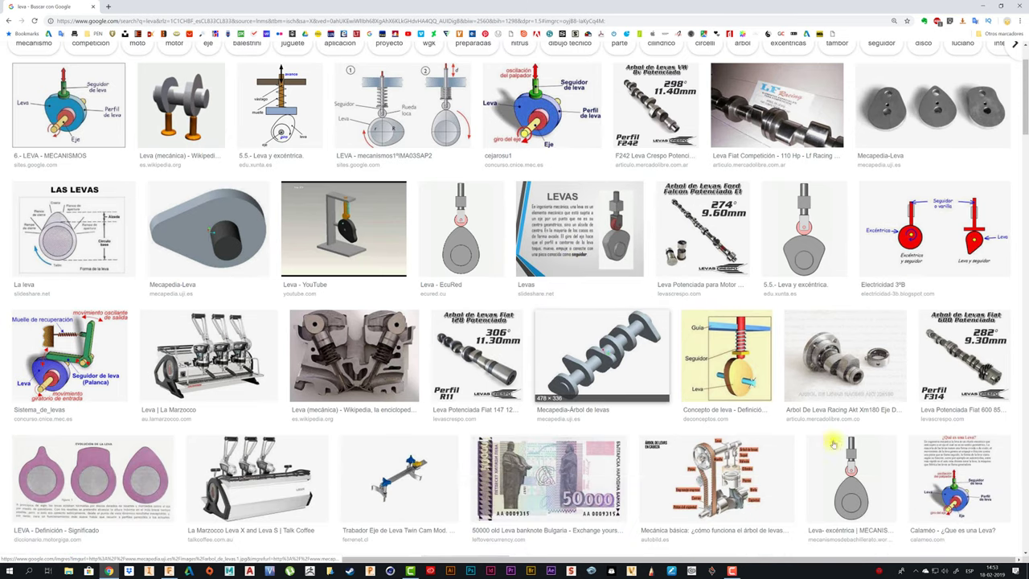
- Reopen the Calaméo '¿Que es una Leva?' preview, then switch to the Fusion 360 cam assembly
left_click(953, 448)
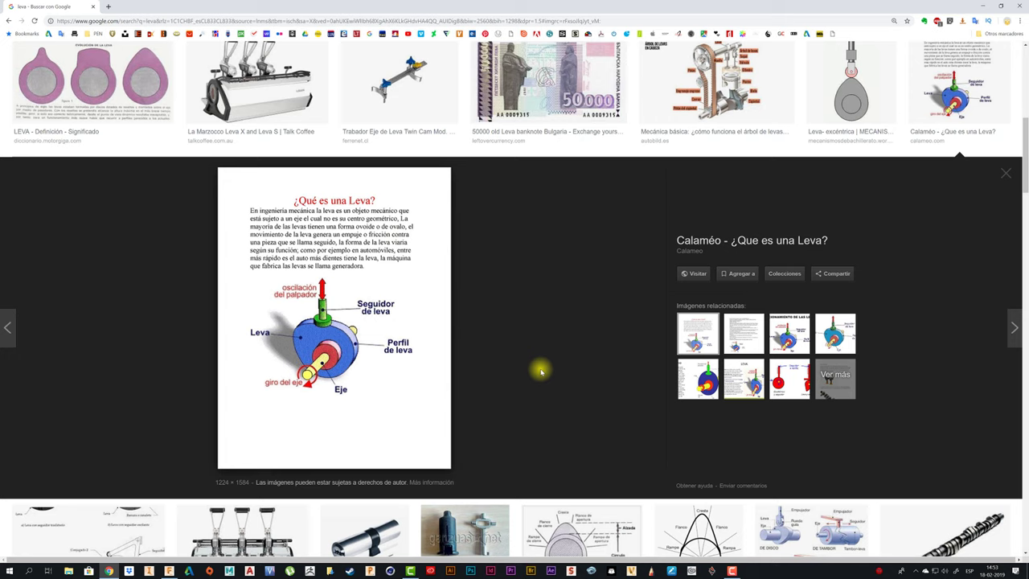
scroll(537, 360, "up", 3)
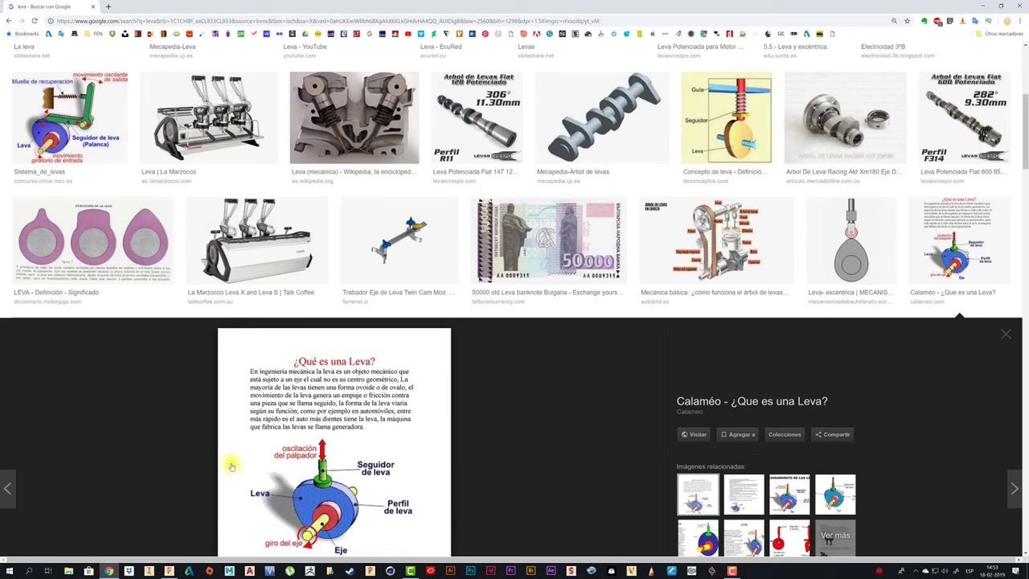
left_click(169, 570)
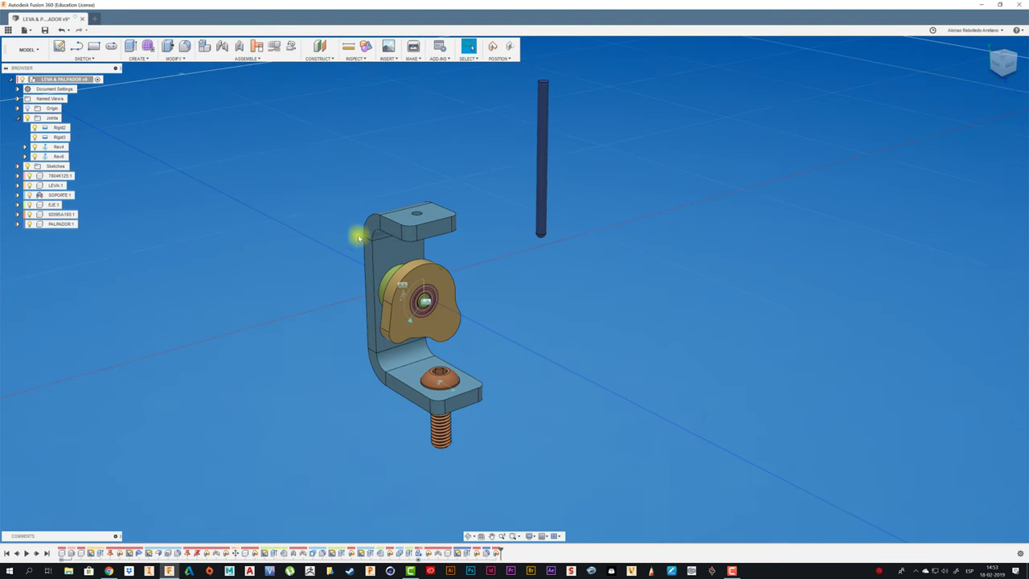
- Select the Rev6 joint and turn the cam about its shaft in the front view
left_click(441, 384)
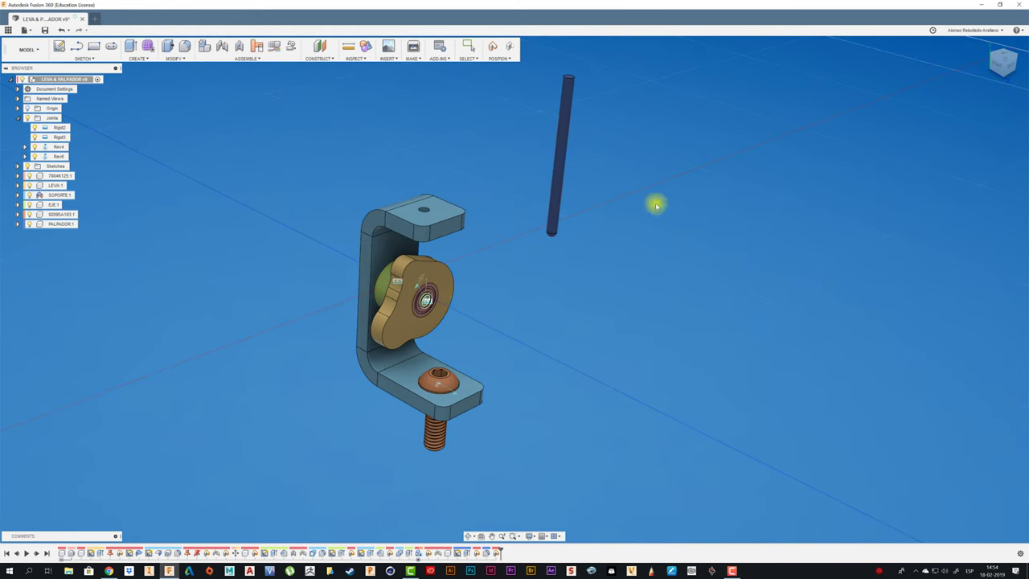
left_click(1004, 64)
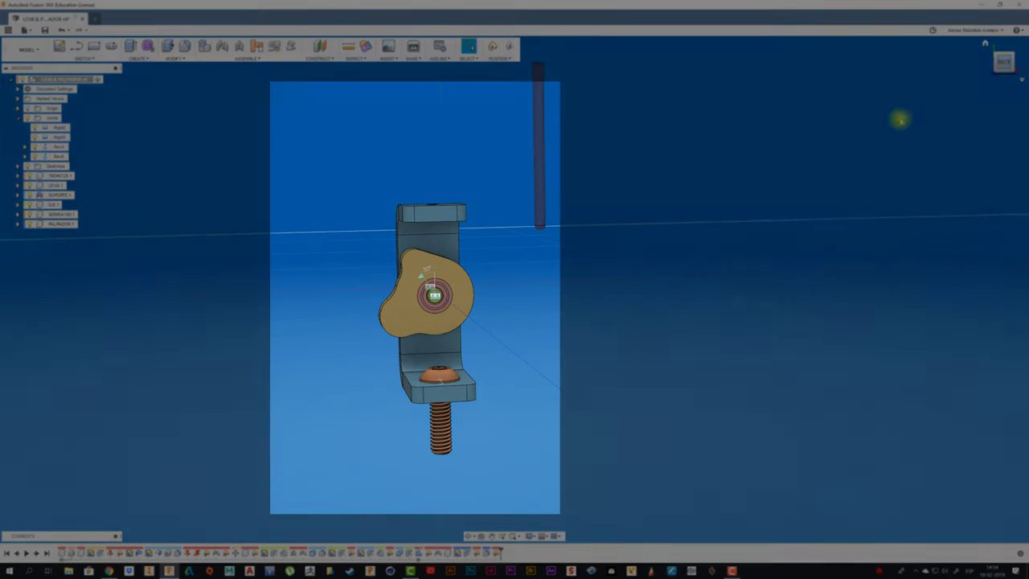
mouse_move(437, 272)
left_mouse_down()
mouse_move(459, 282)
mouse_move(469, 308)
mouse_move(426, 327)
mouse_move(400, 311)
mouse_move(396, 268)
left_mouse_up()
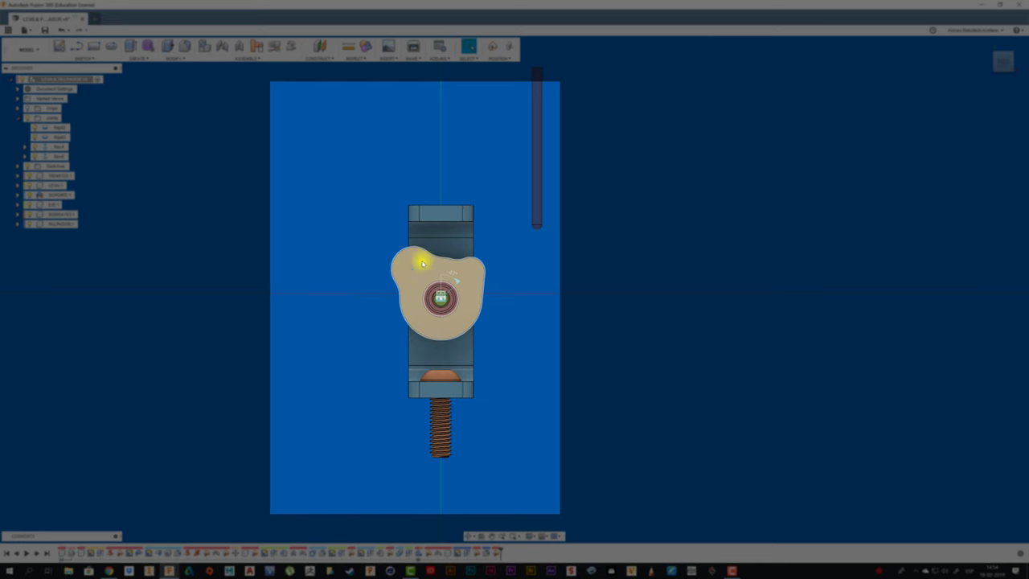
scroll(489, 289, "up", 2)
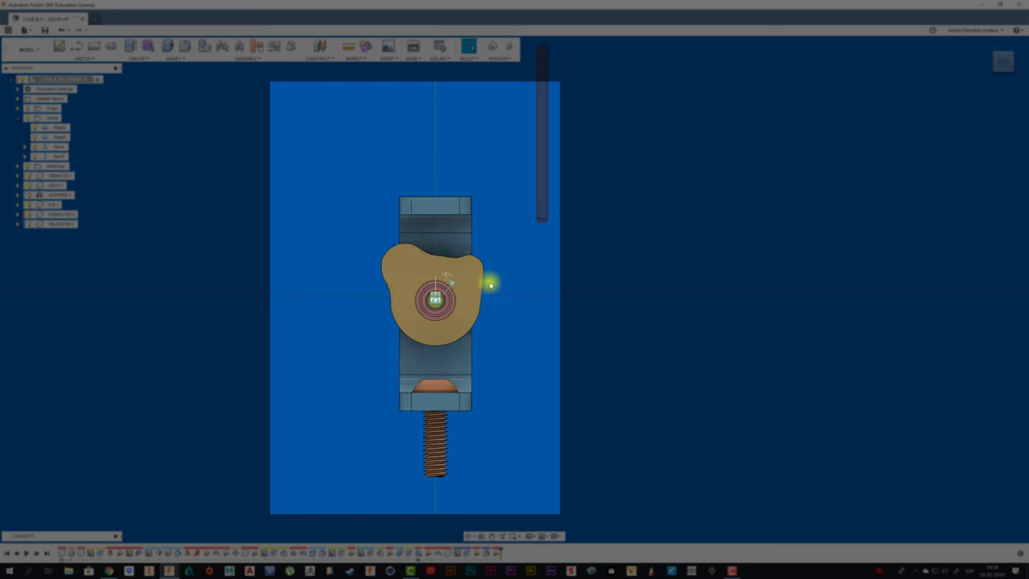
scroll(455, 347, "up", 3)
scroll(455, 348, "up", 1)
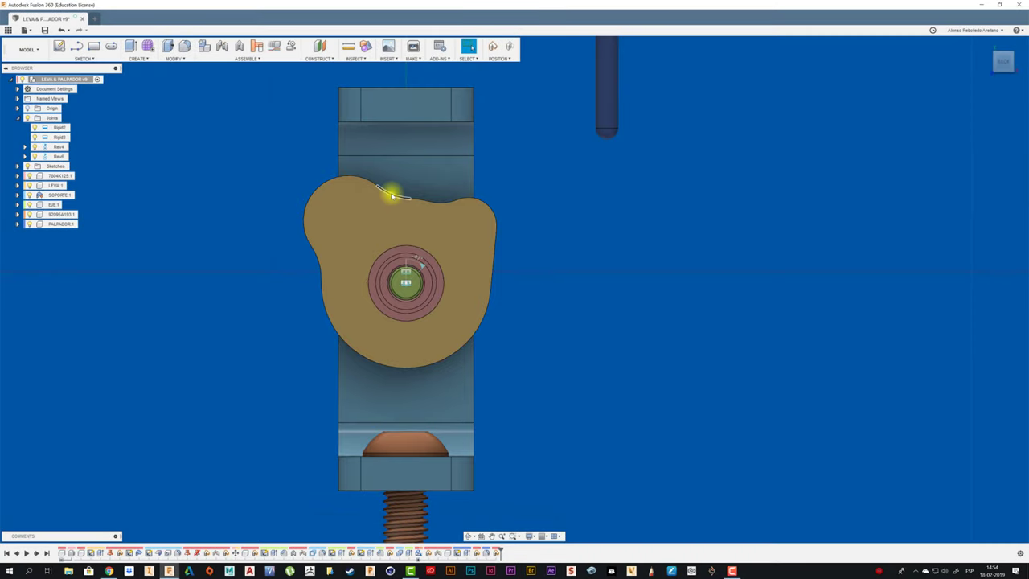
- Drag the vertical follower rod down toward the cam and bracket assembly
scroll(595, 364, "down", 2)
scroll(594, 365, "down", 2)
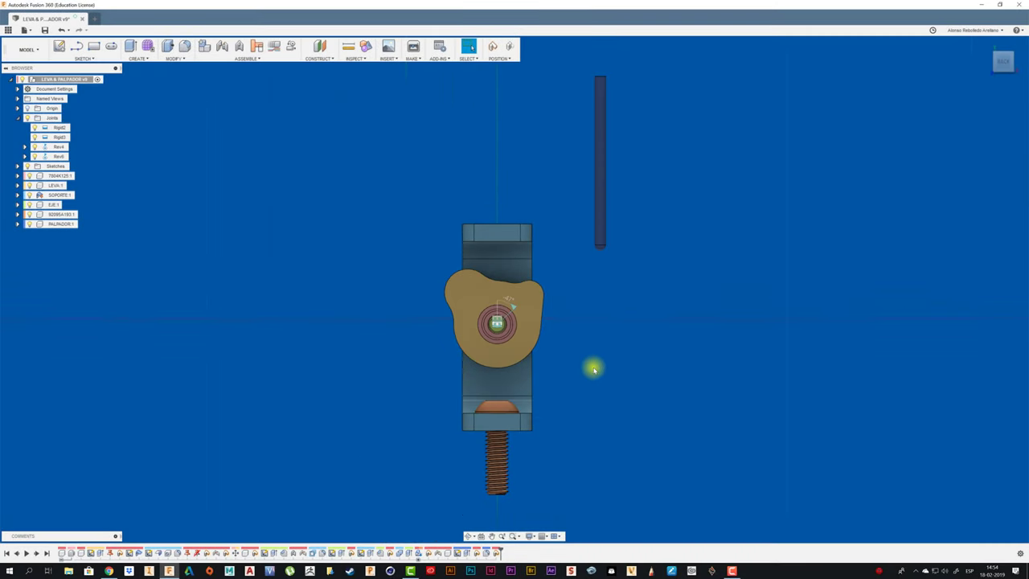
scroll(591, 369, "down", 1)
mouse_move(584, 368)
middle_mouse_down("shift")
mouse_move(593, 292)
mouse_move(611, 250)
mouse_move(623, 254)
middle_mouse_up("shift")
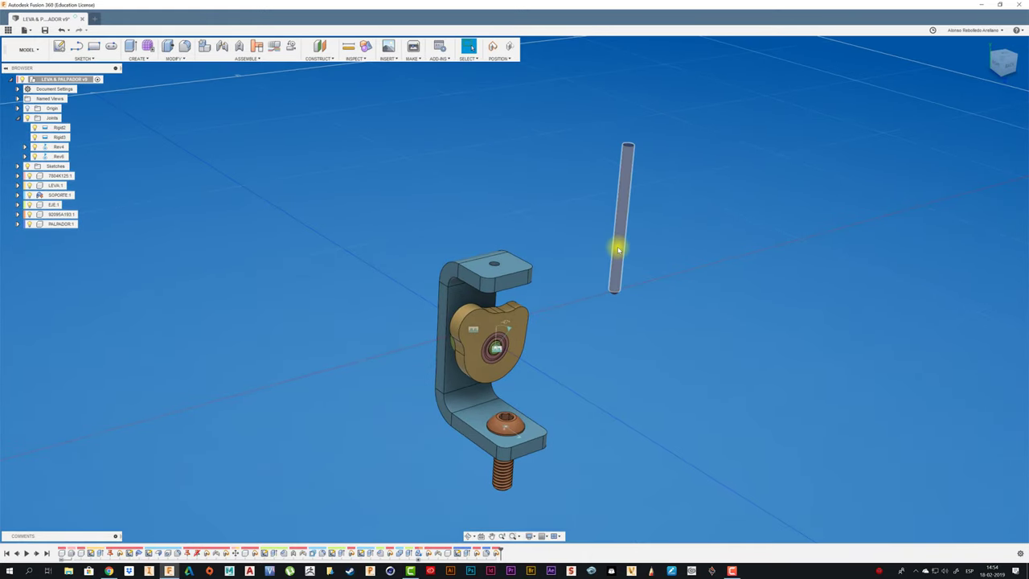
left_click(612, 259)
mouse_move(612, 259)
left_mouse_down()
mouse_move(568, 233)
mouse_move(565, 323)
left_mouse_up()
middle_click_drag(567, 333, 540, 378, "shift")
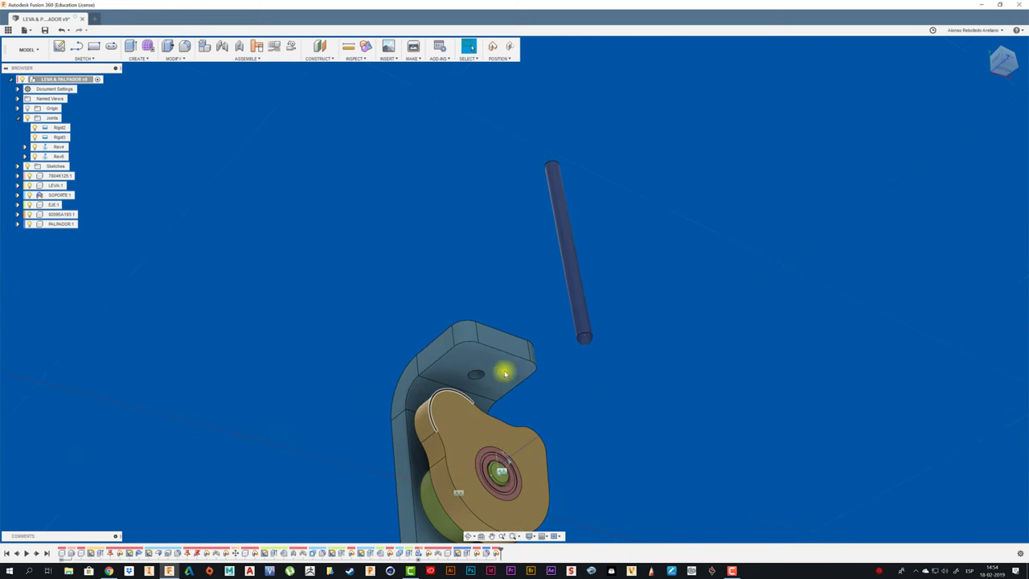
mouse_move(585, 342)
middle_mouse_down("shift")
mouse_move(602, 387)
mouse_move(587, 382)
middle_mouse_up("shift")
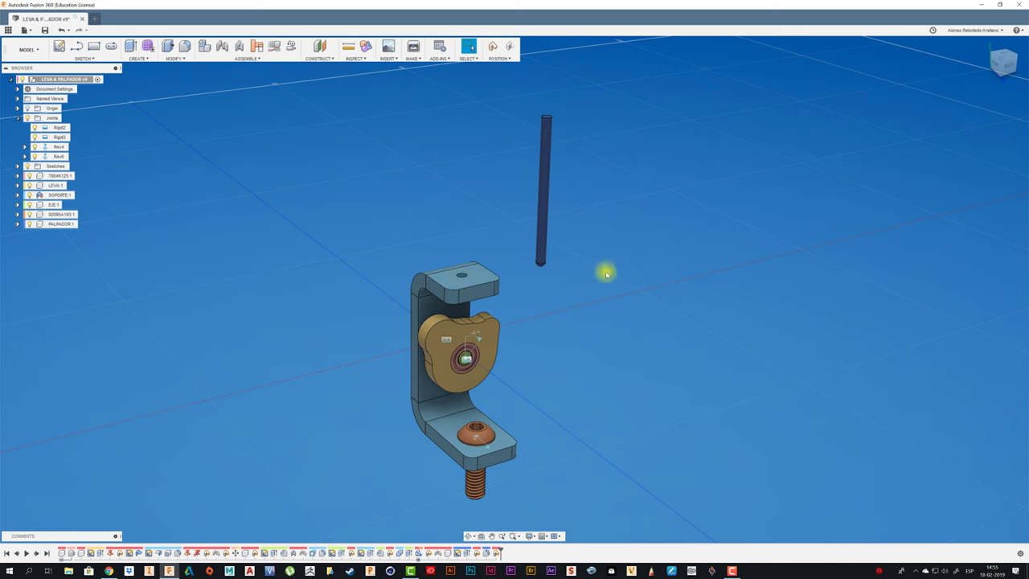
- Add a Slider joint (Slider6) from the follower rod to the bracket's top hole along Z
key("j")
left_click(560, 299)
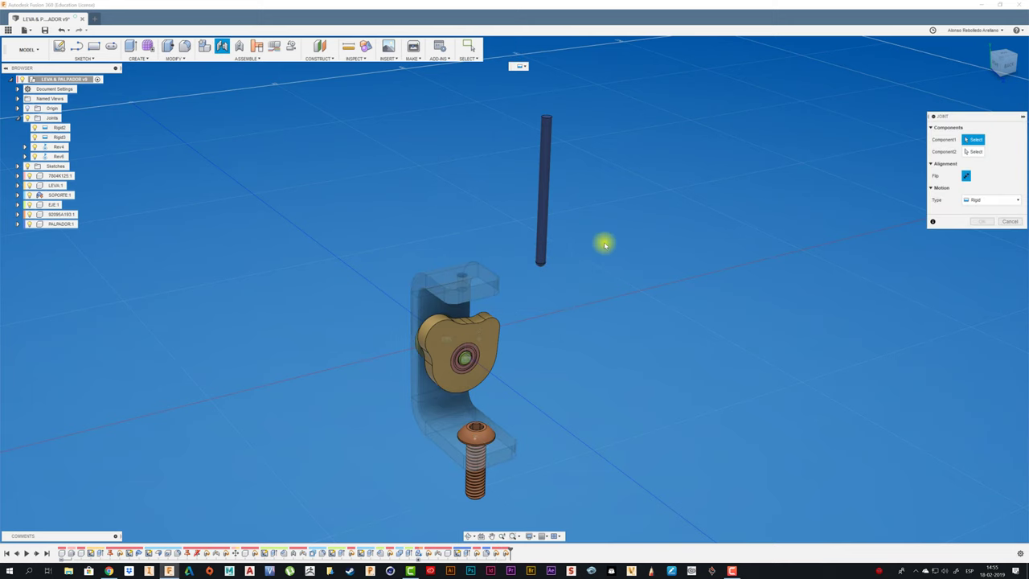
left_click_drag(981, 118, 674, 110)
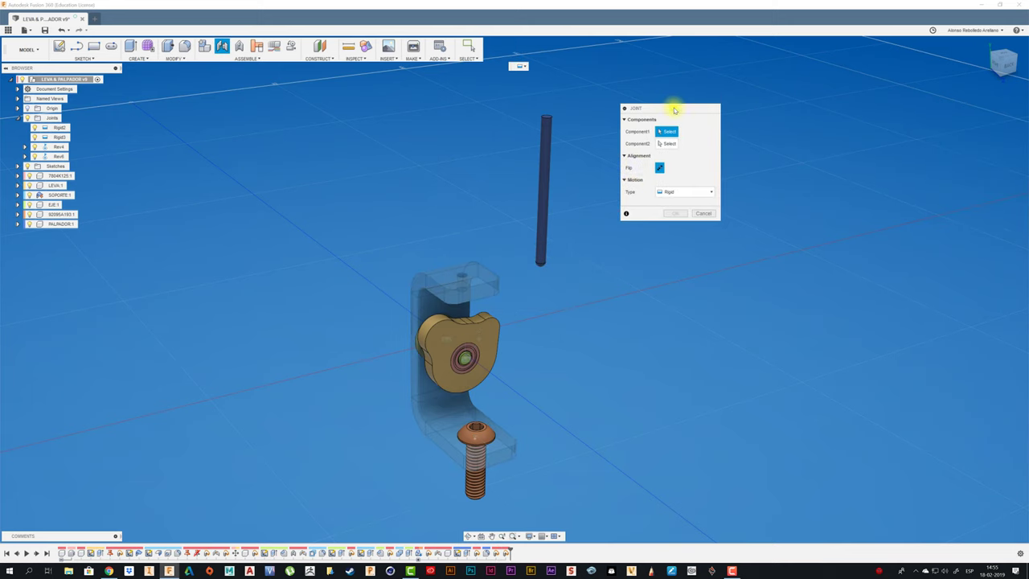
left_click(689, 193)
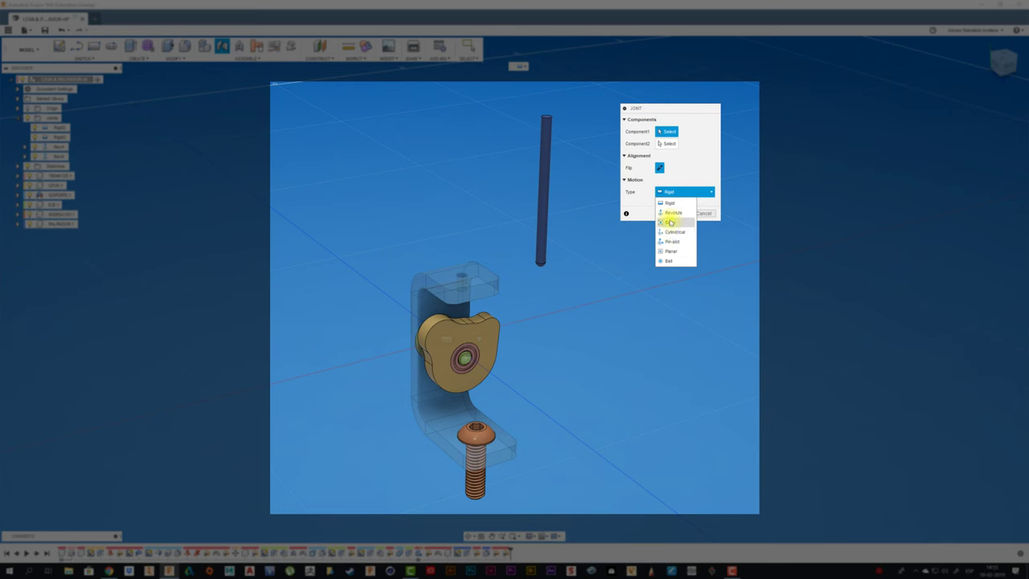
left_click(671, 223)
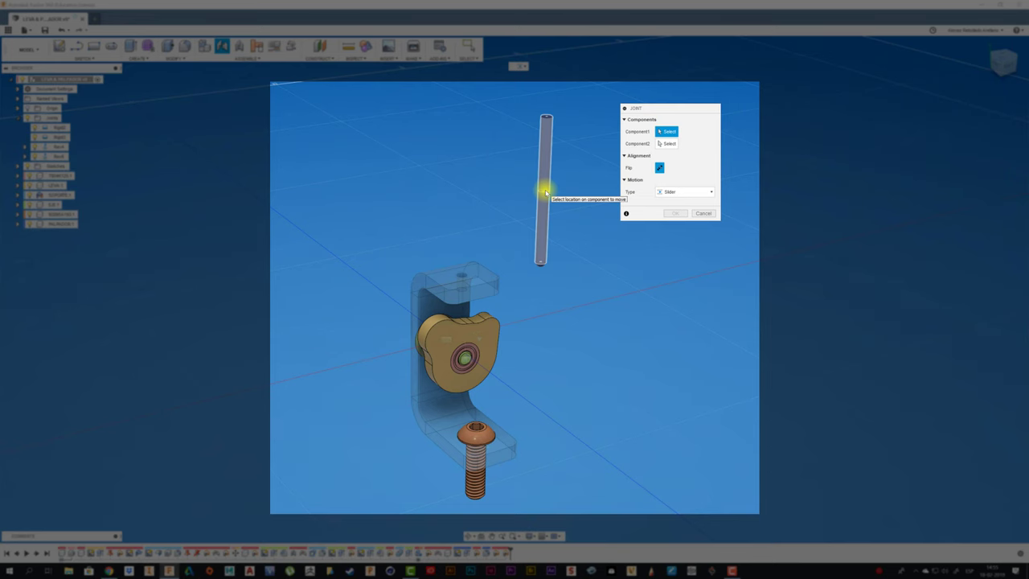
middle_click_drag(545, 191, 553, 207, "shift")
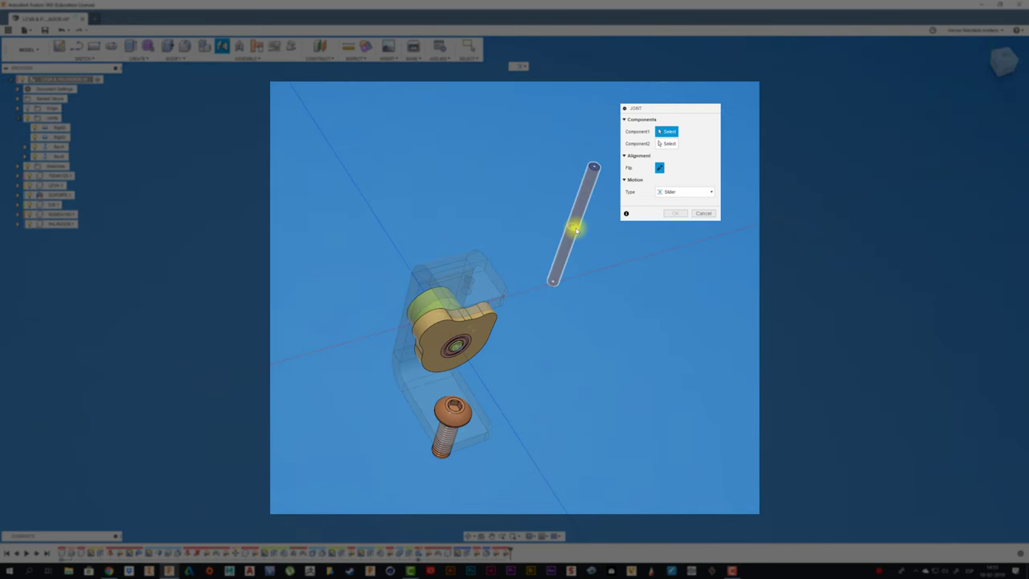
left_click(574, 228)
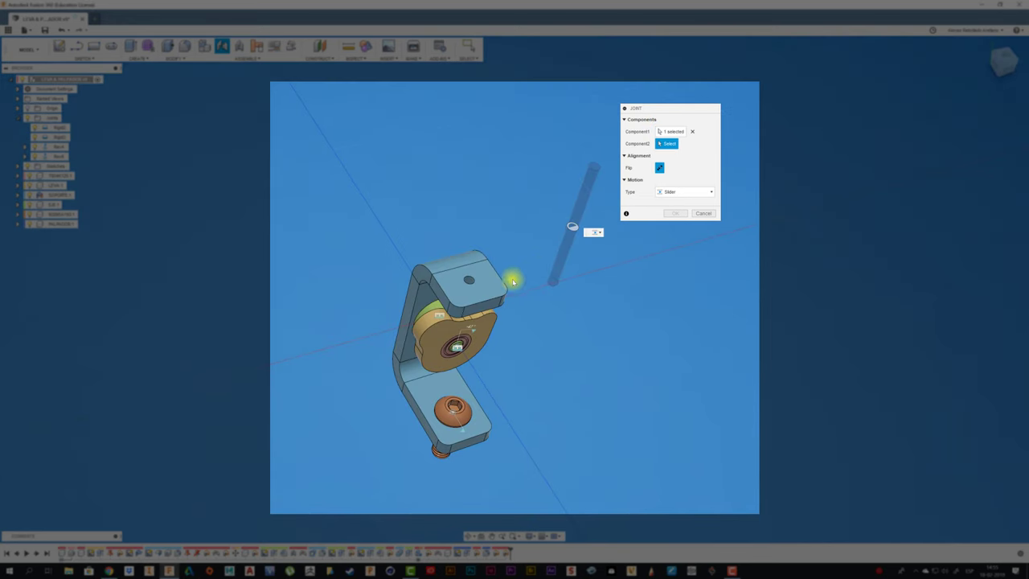
left_click(469, 281)
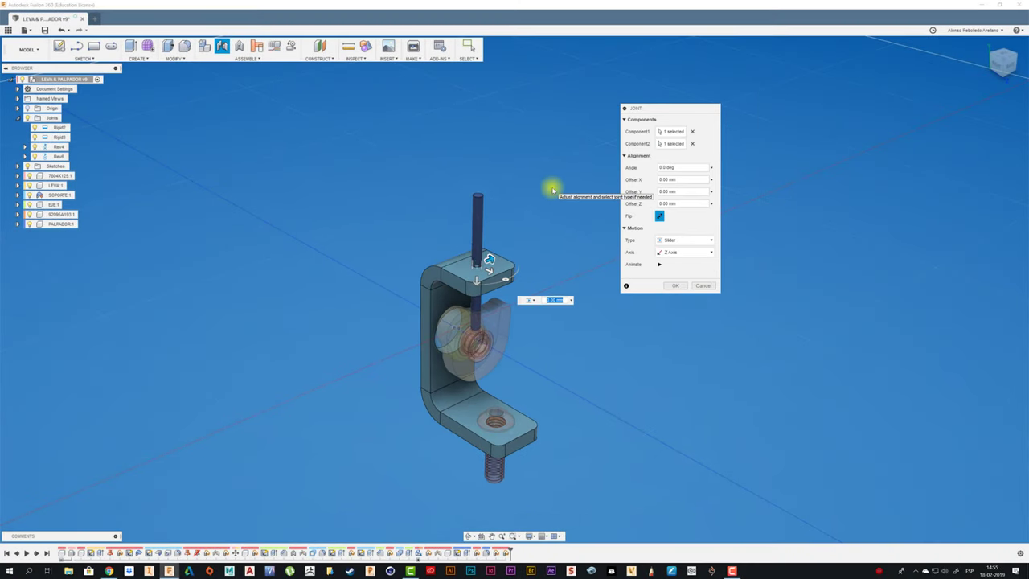
left_click(678, 285)
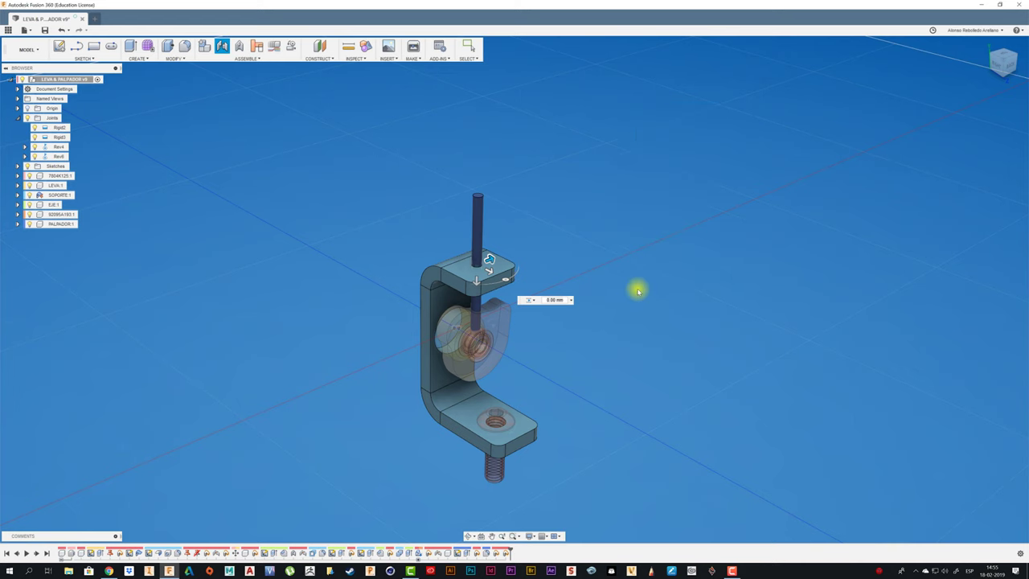
mouse_move(1007, 64)
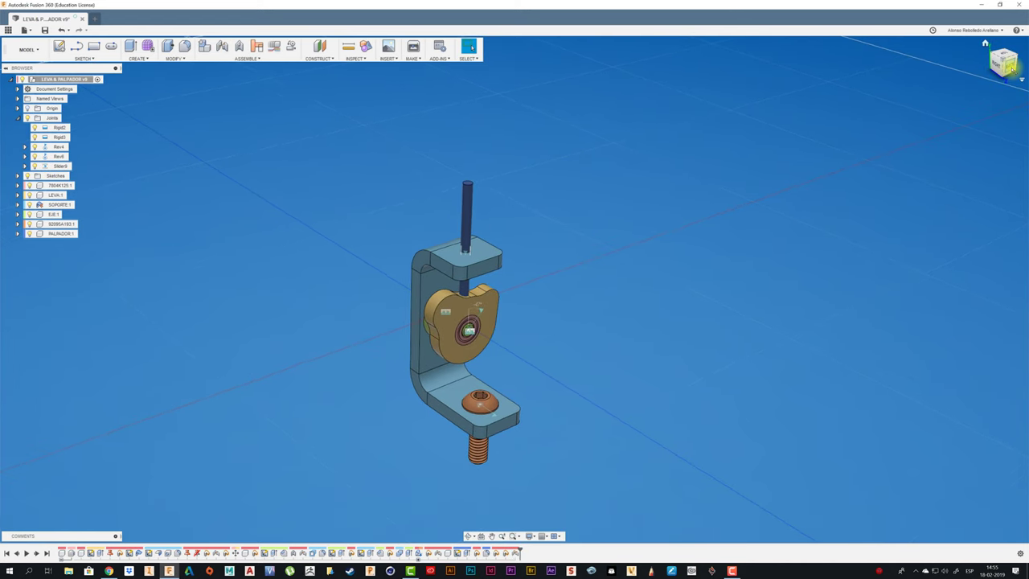
- From the back view, turn the cam and slide the rod up, then restore their positions
left_click(1019, 78)
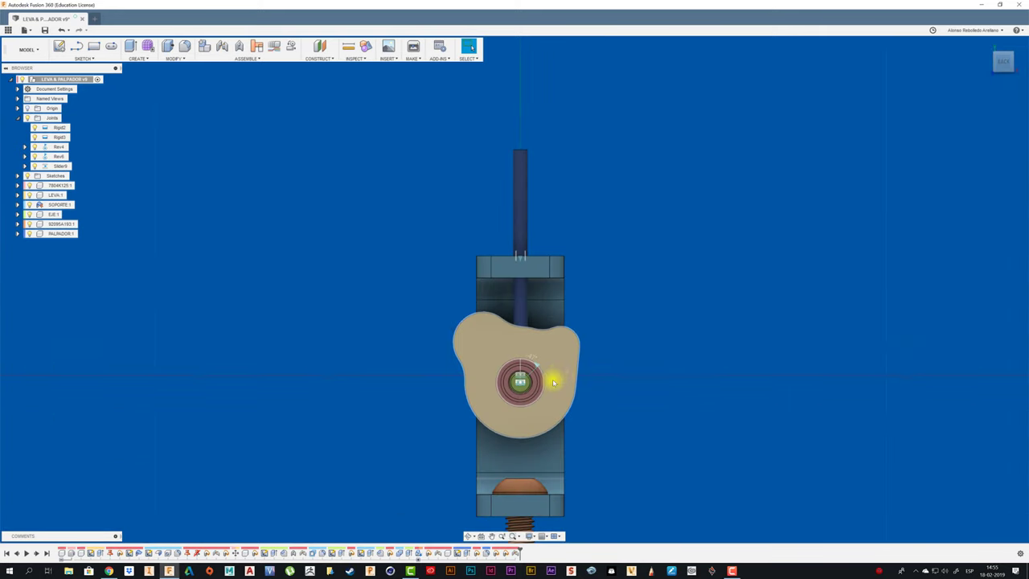
mouse_move(588, 346)
left_mouse_down()
mouse_move(592, 384)
mouse_move(577, 427)
mouse_move(566, 370)
mouse_move(568, 395)
left_mouse_up()
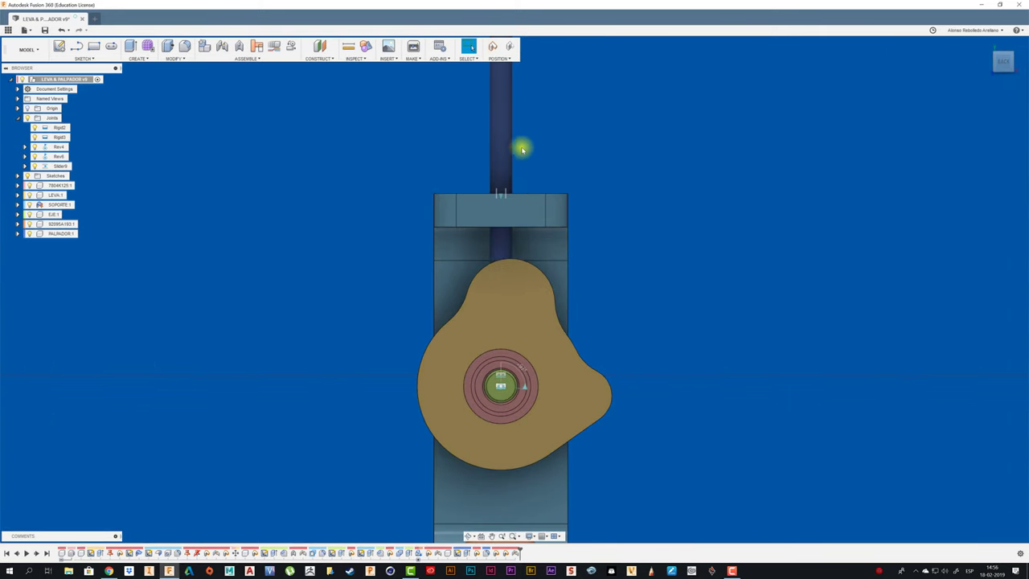
mouse_move(493, 84)
left_mouse_down()
mouse_move(489, 19)
mouse_move(494, 48)
left_mouse_up()
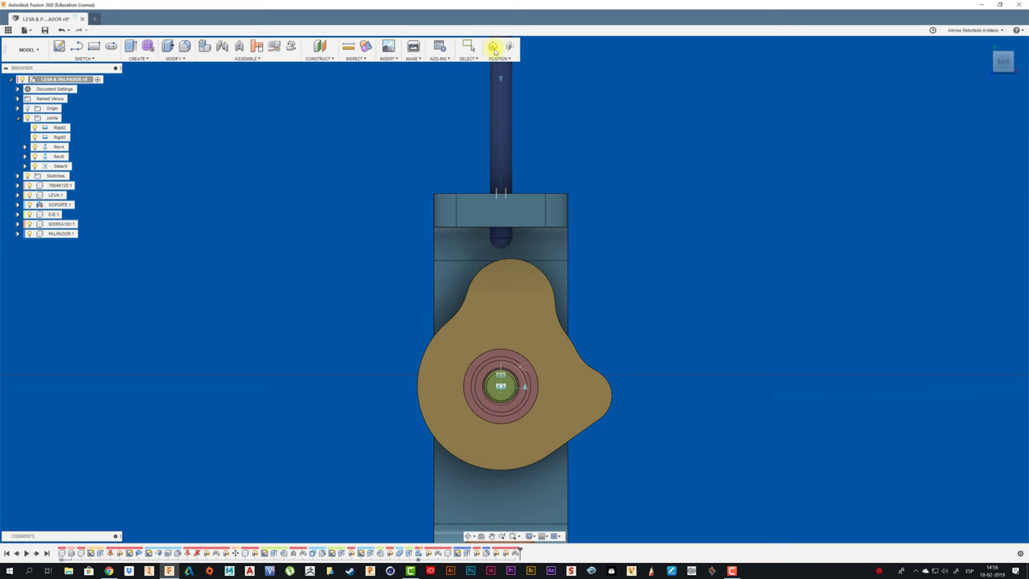
left_click(493, 46)
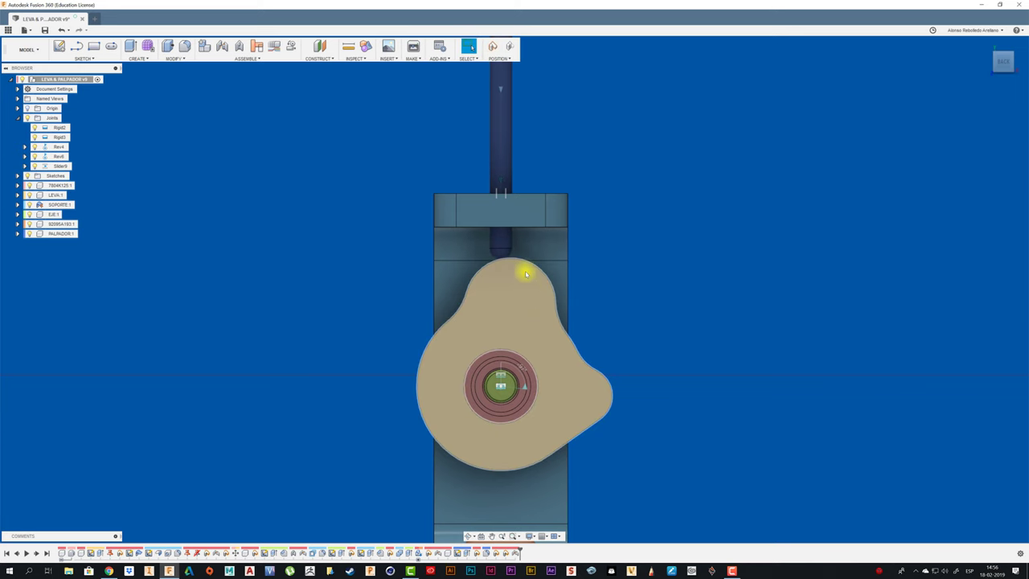
mouse_move(555, 313)
left_mouse_down()
mouse_move(470, 291)
mouse_move(408, 374)
mouse_move(554, 345)
mouse_move(446, 416)
mouse_move(425, 368)
mouse_move(423, 329)
left_mouse_up()
mouse_move(423, 329)
middle_mouse_down("shift")
mouse_move(328, 225)
mouse_move(356, 211)
mouse_move(309, 211)
mouse_move(316, 218)
mouse_move(279, 131)
middle_mouse_up("shift")
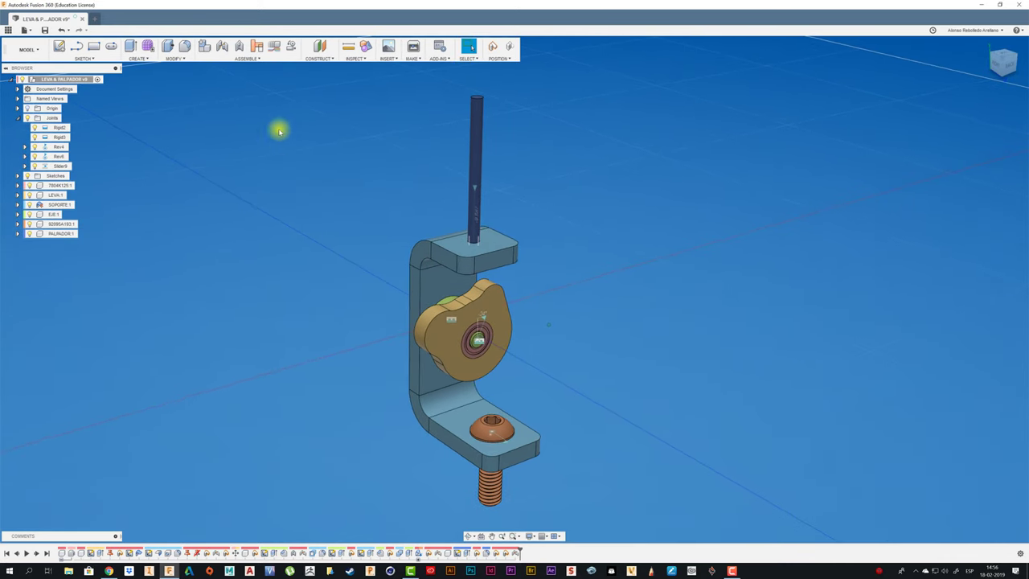
- Enable contact sets, create one containing the follower rod and cam, and push the rod onto the cam
left_click(256, 46)
right_click(55, 108)
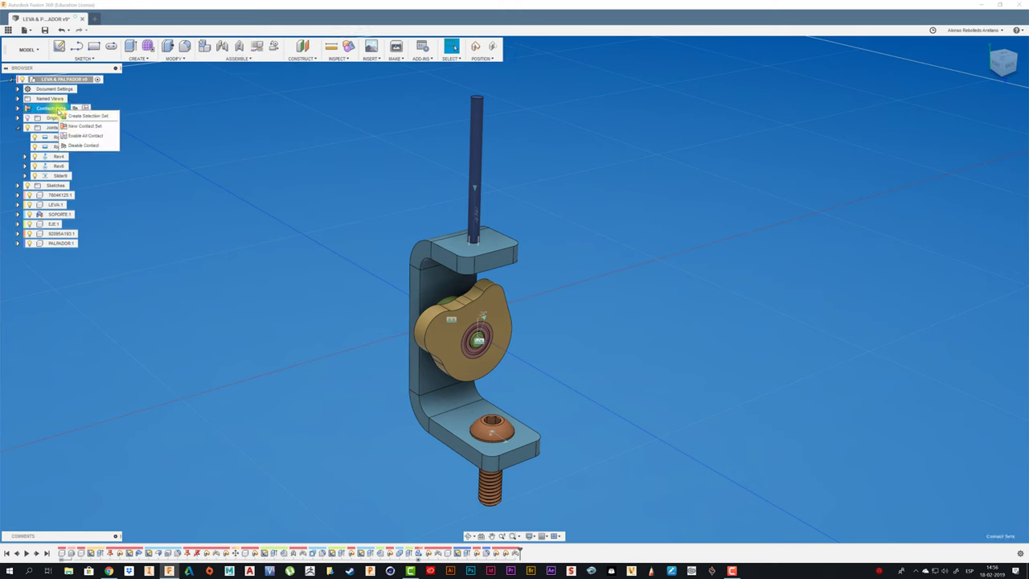
left_click(88, 127)
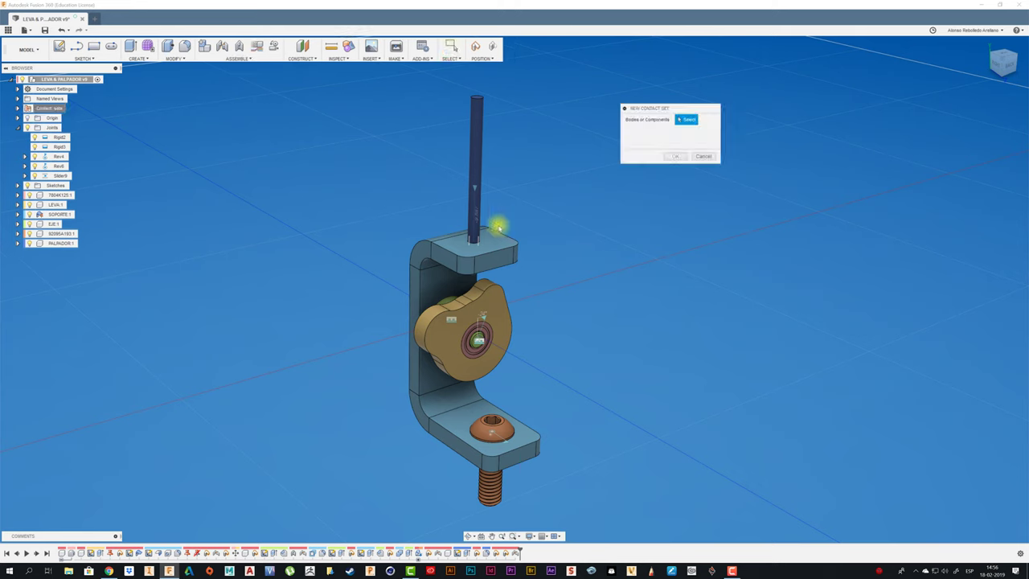
left_click(481, 159)
left_click(494, 296)
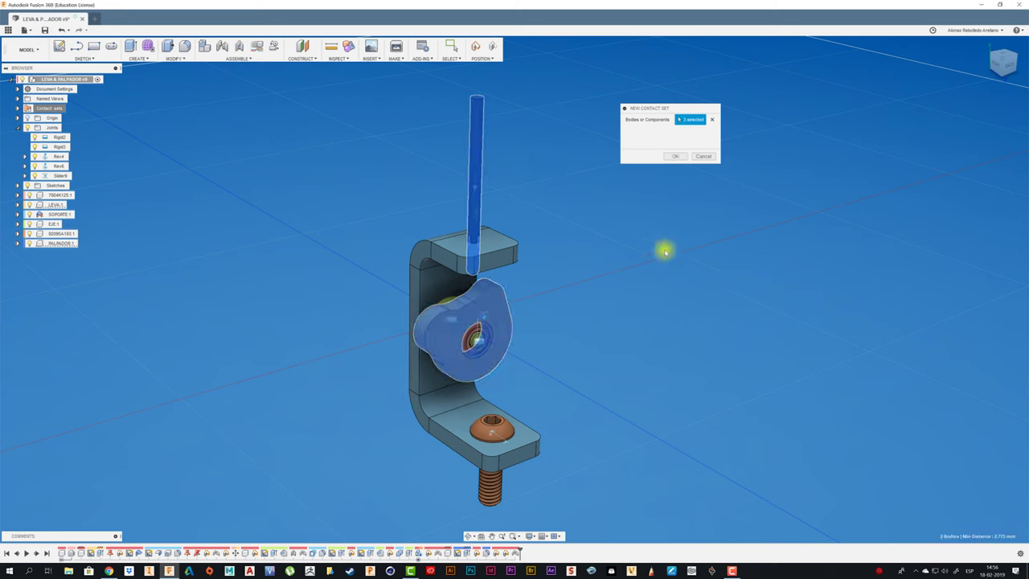
left_click(677, 157)
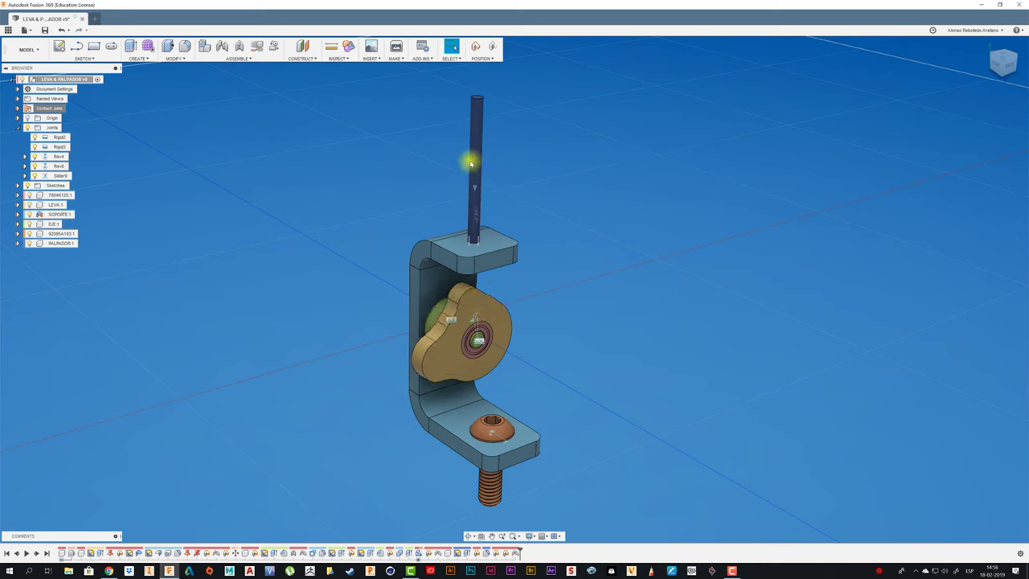
left_click_drag(471, 163, 510, 275)
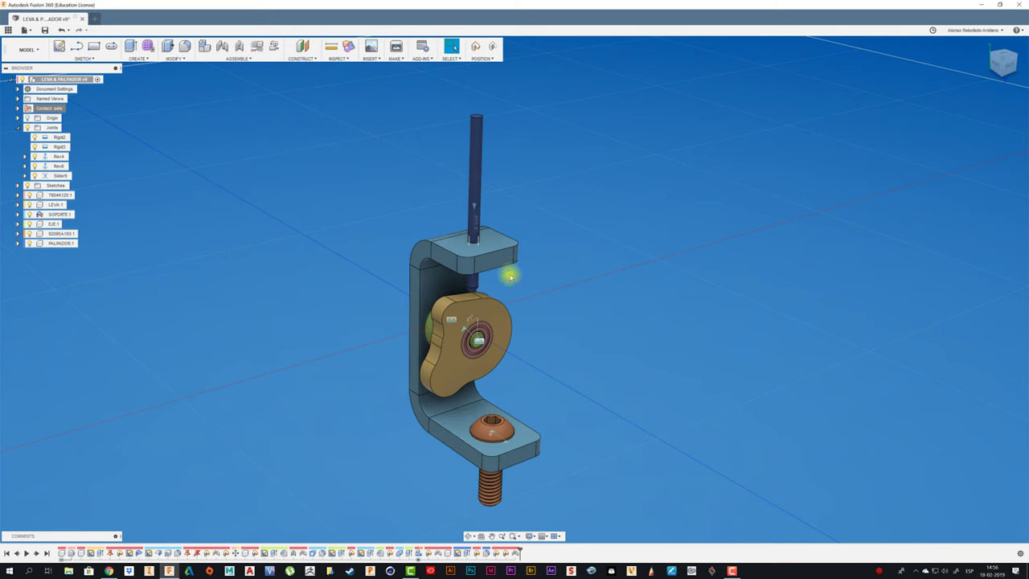
- In the back view, turn the cam through several angles while the rod rides on it
left_click(1006, 66)
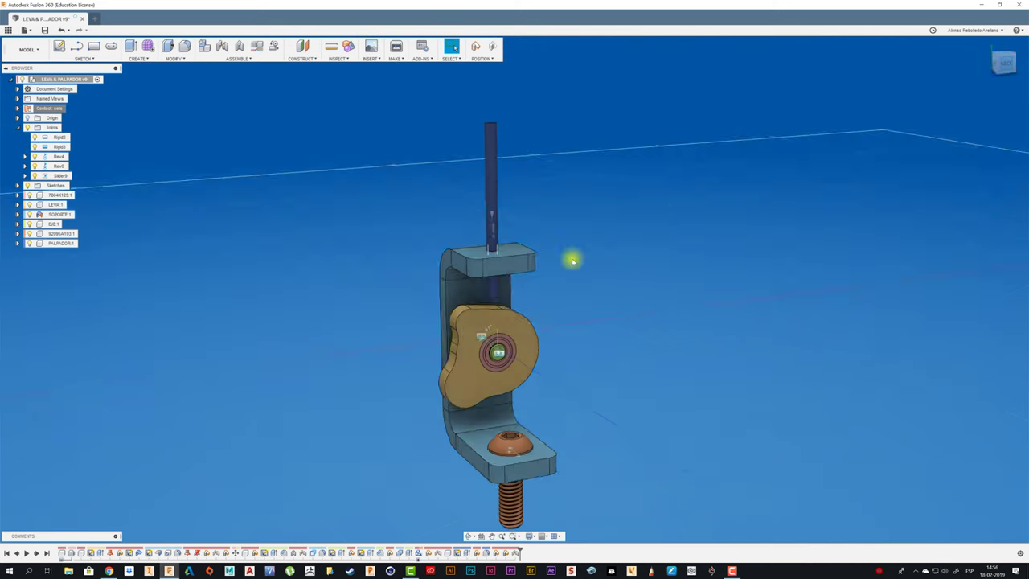
left_click_drag(533, 191, 534, 197)
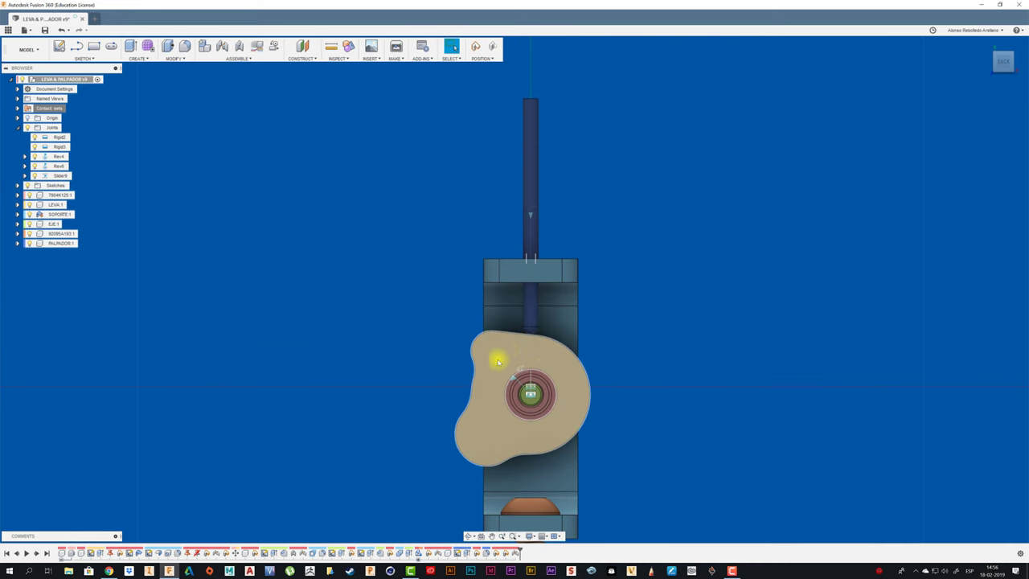
mouse_move(496, 361)
left_mouse_down()
mouse_move(530, 345)
mouse_move(507, 333)
left_mouse_up()
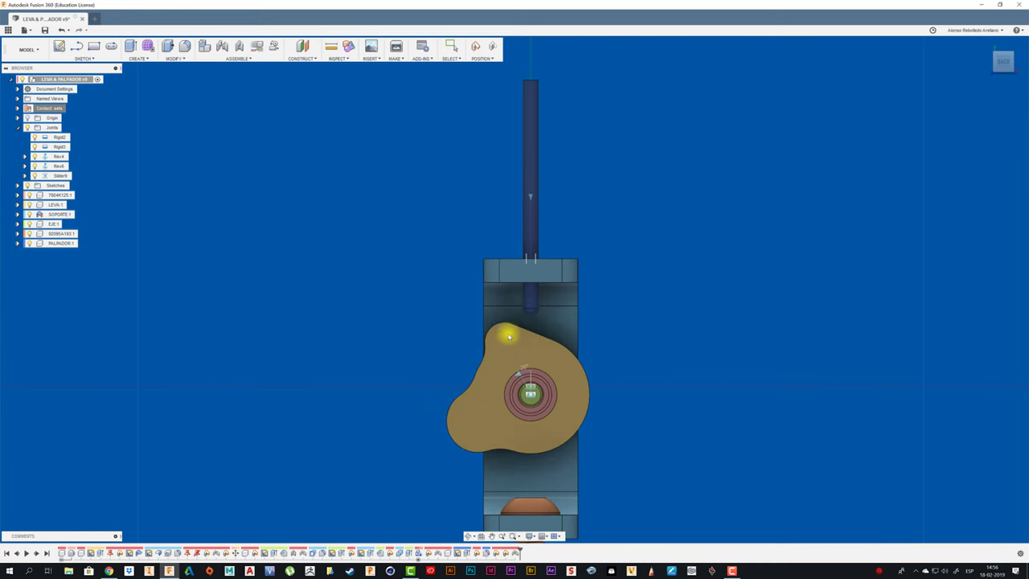
left_click_drag(535, 202, 537, 232)
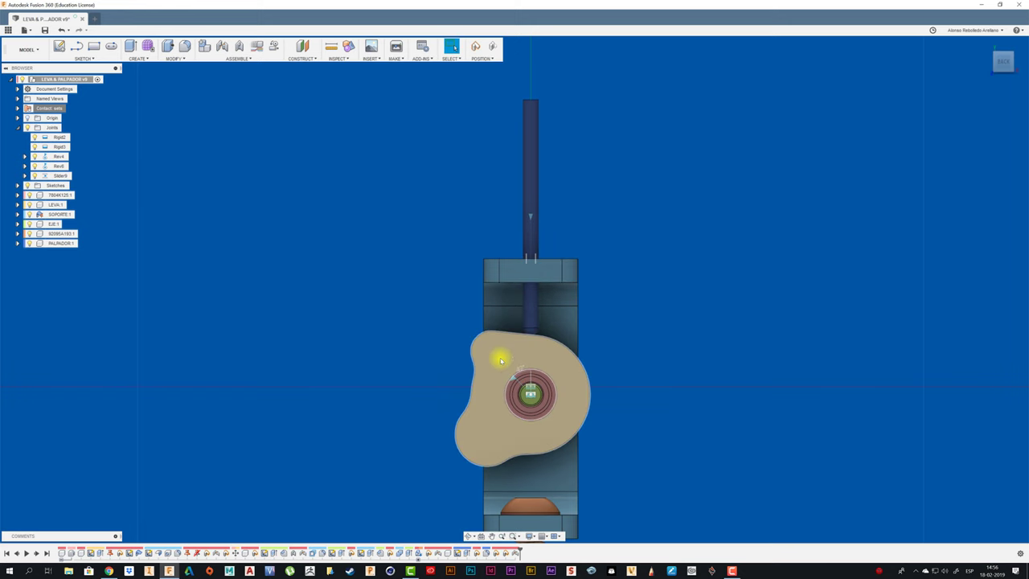
mouse_move(500, 360)
left_mouse_down()
mouse_move(494, 369)
mouse_move(542, 406)
mouse_move(544, 393)
left_mouse_up()
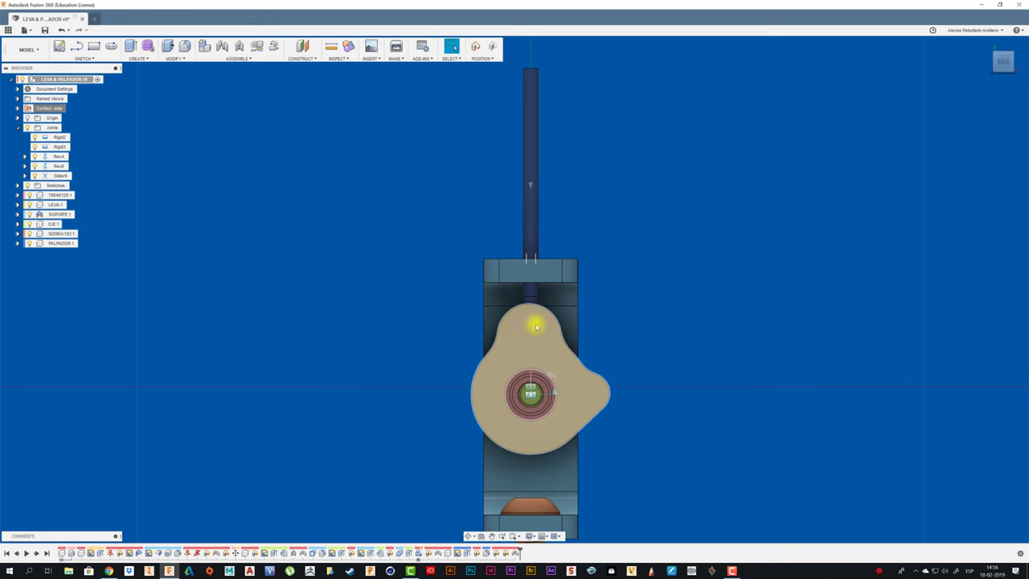
left_click_drag(538, 333, 510, 329)
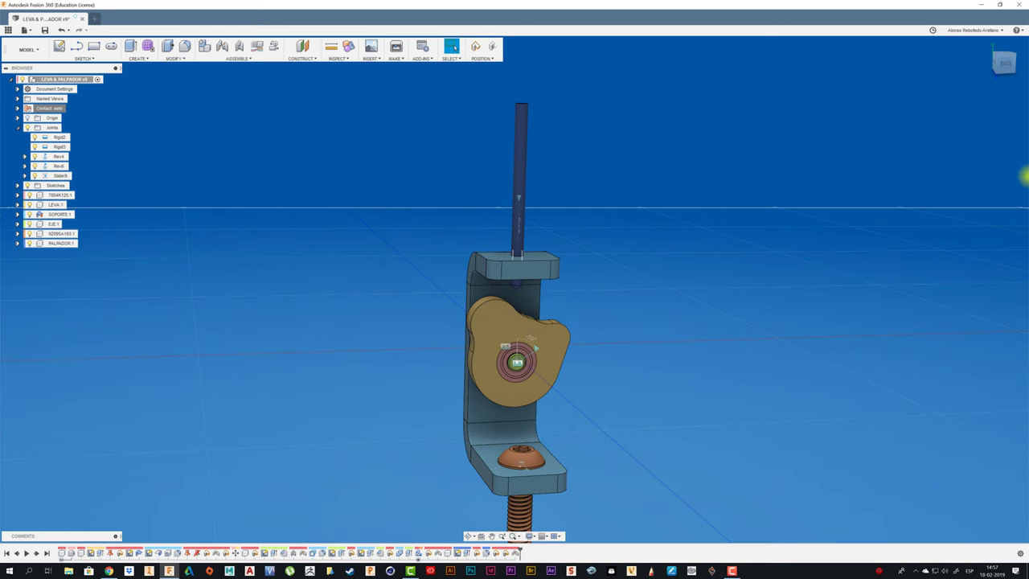
- In the back view, spin the cam on its joint and slide the follower rod down
left_click(1005, 64)
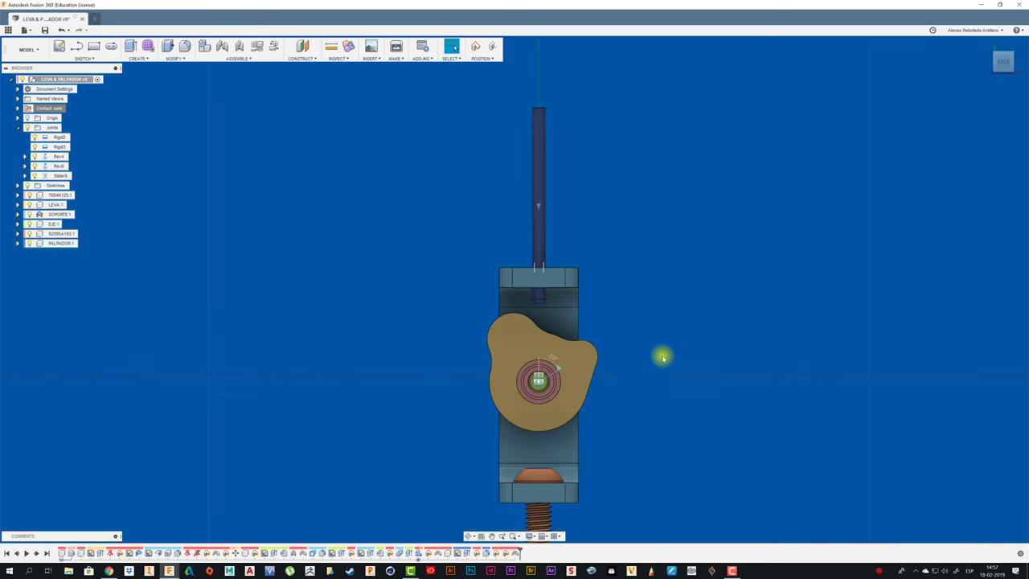
scroll(662, 356, "up", 5)
mouse_move(550, 349)
left_mouse_down()
mouse_move(340, 315)
mouse_move(321, 408)
left_mouse_up()
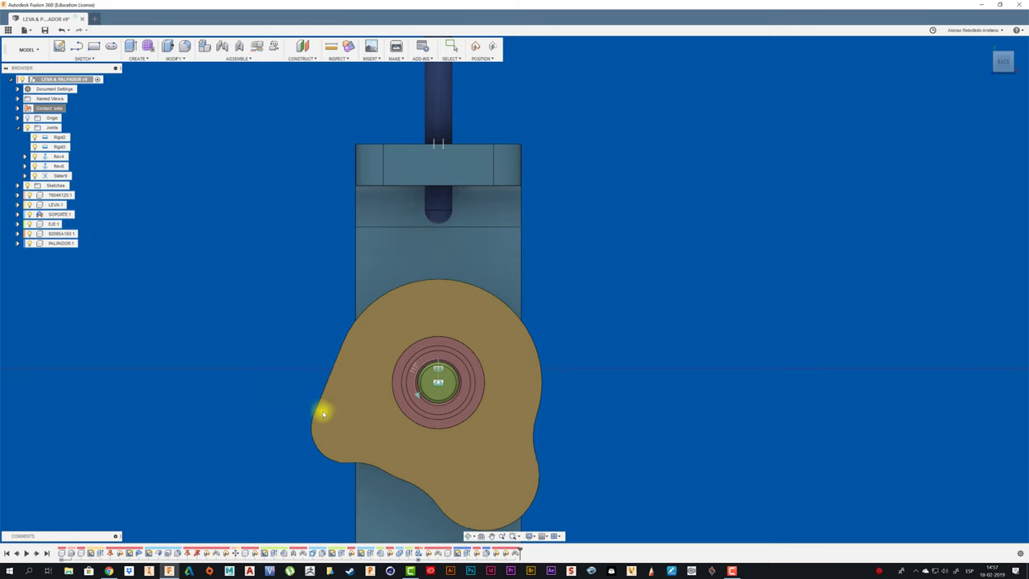
scroll(556, 294, "down", 2)
scroll(609, 274, "down", 2)
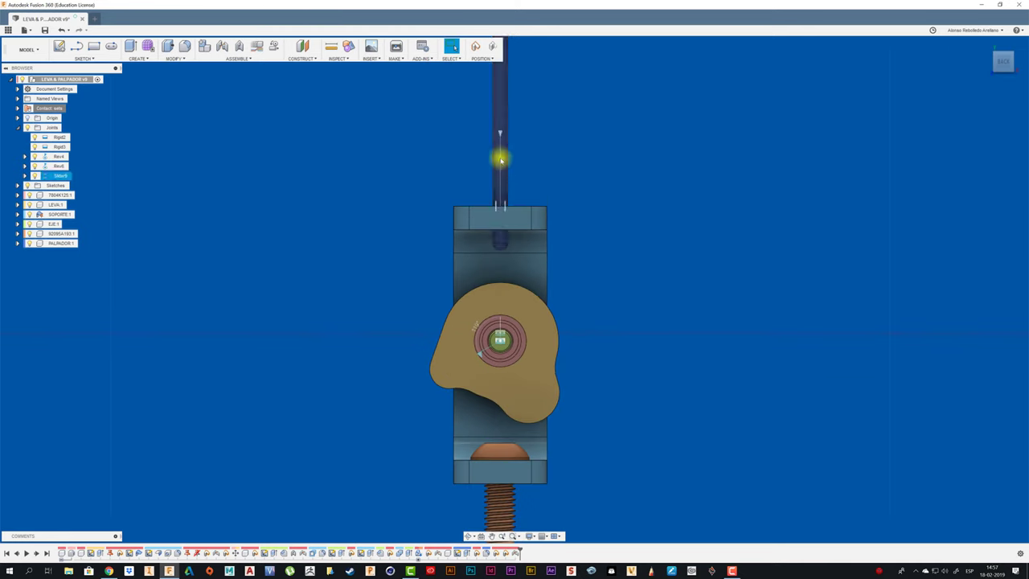
left_click_drag(501, 156, 506, 202)
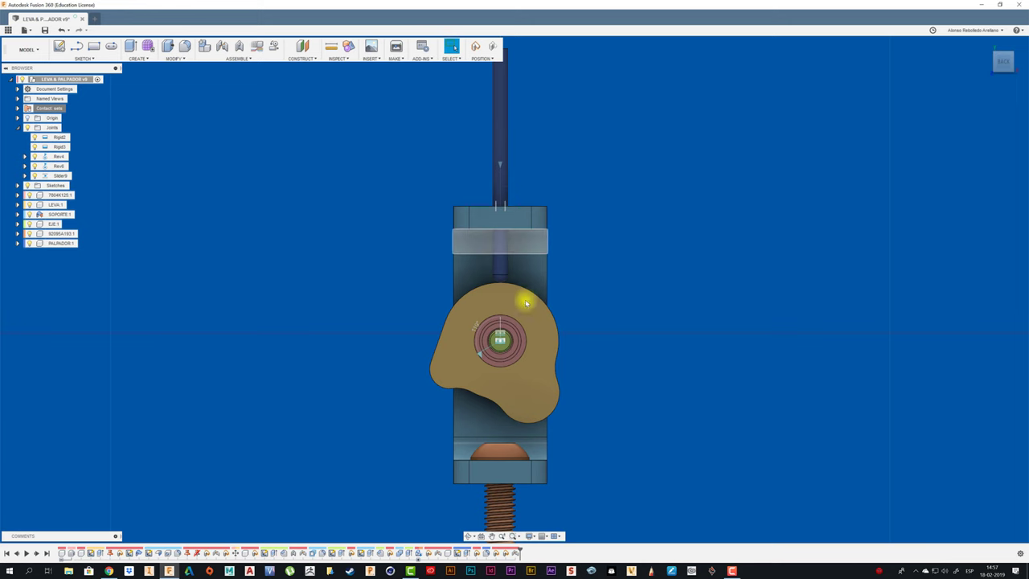
left_click(499, 341)
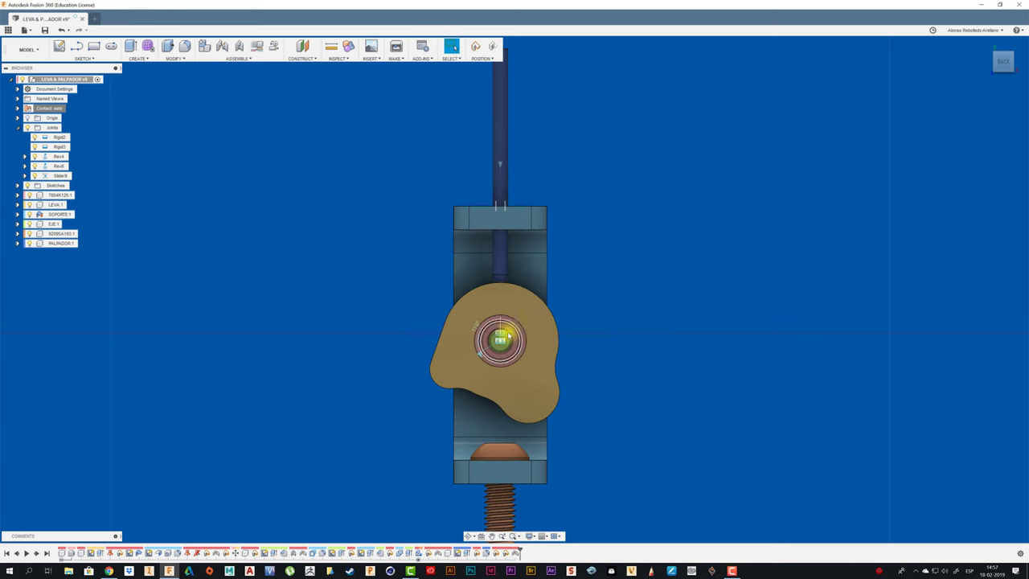
scroll(643, 265, "down", 2)
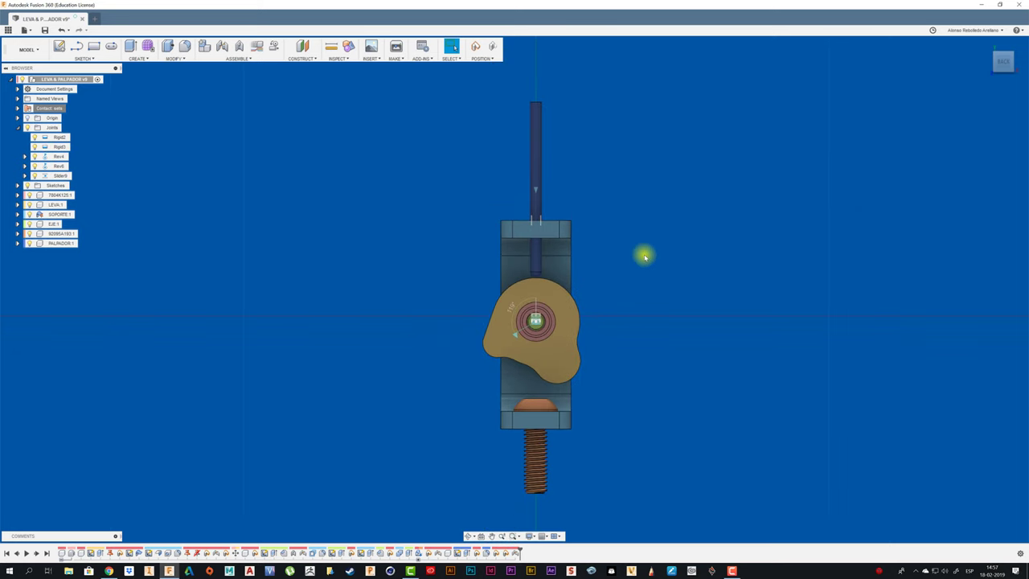
middle_click_drag(646, 255, 593, 271)
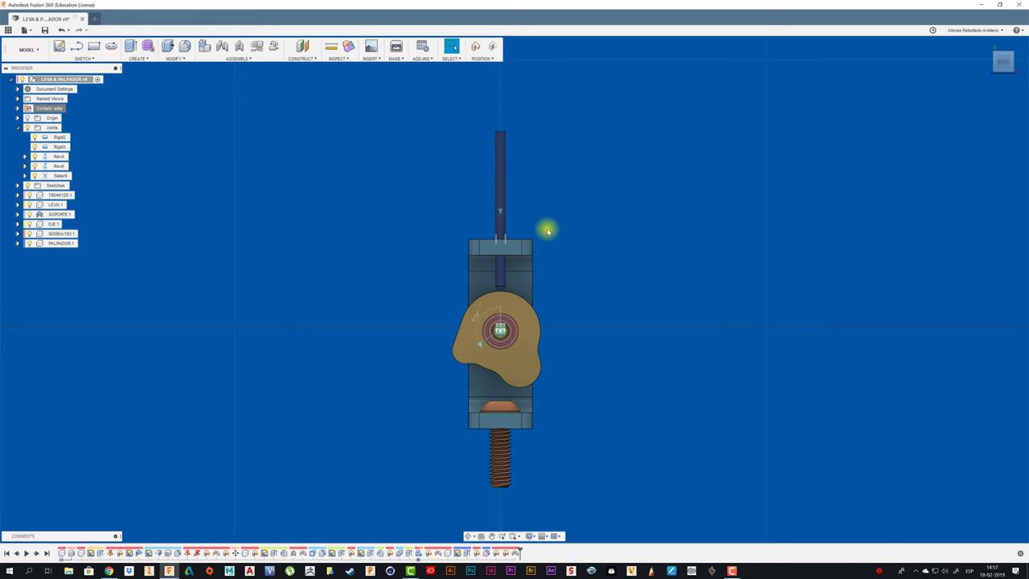
- Turn the cam through several more angles, slide the rod against it, and orbit to perspective
left_click_drag(529, 302, 464, 334)
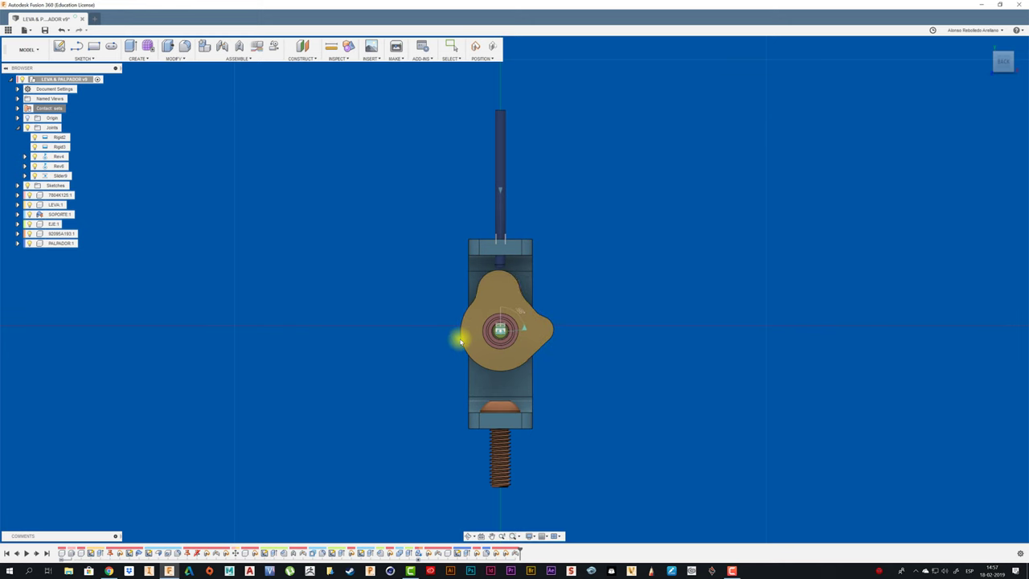
left_click_drag(464, 335, 483, 331)
left_click_drag(501, 279, 505, 288)
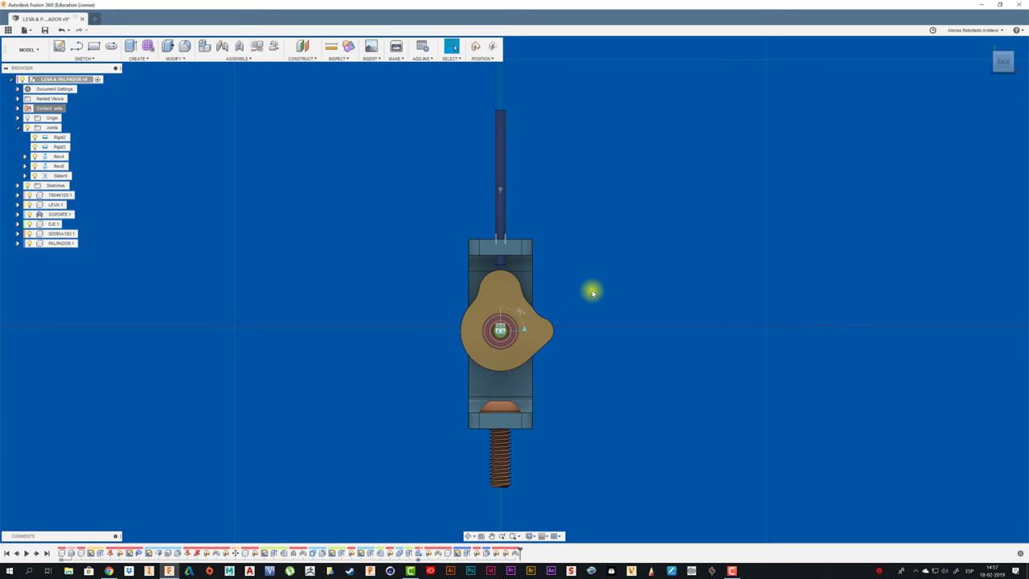
mouse_move(496, 284)
left_mouse_down()
mouse_move(544, 329)
mouse_move(538, 364)
left_mouse_up()
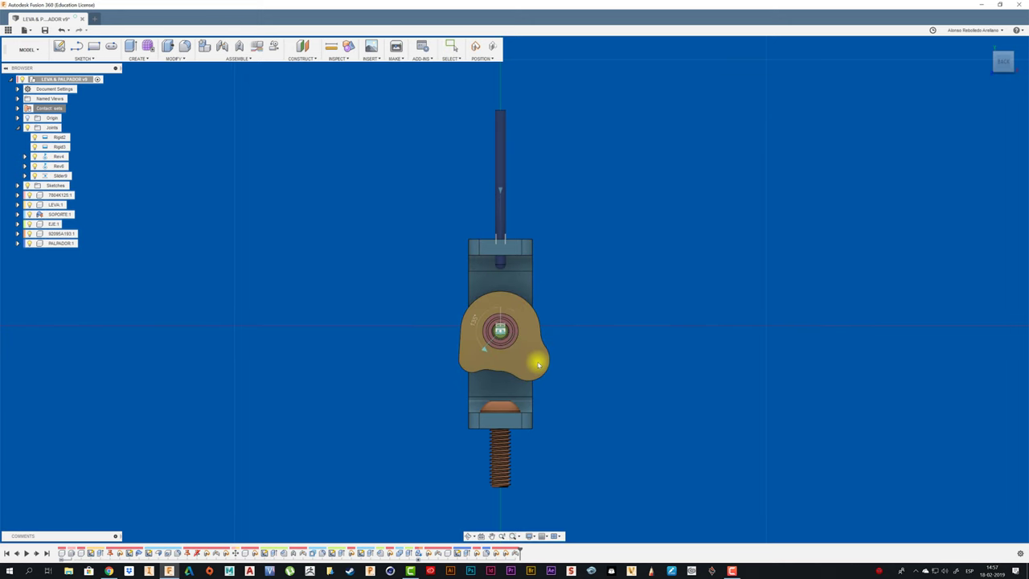
mouse_move(539, 364)
left_mouse_down()
mouse_move(536, 322)
mouse_move(494, 299)
left_mouse_up()
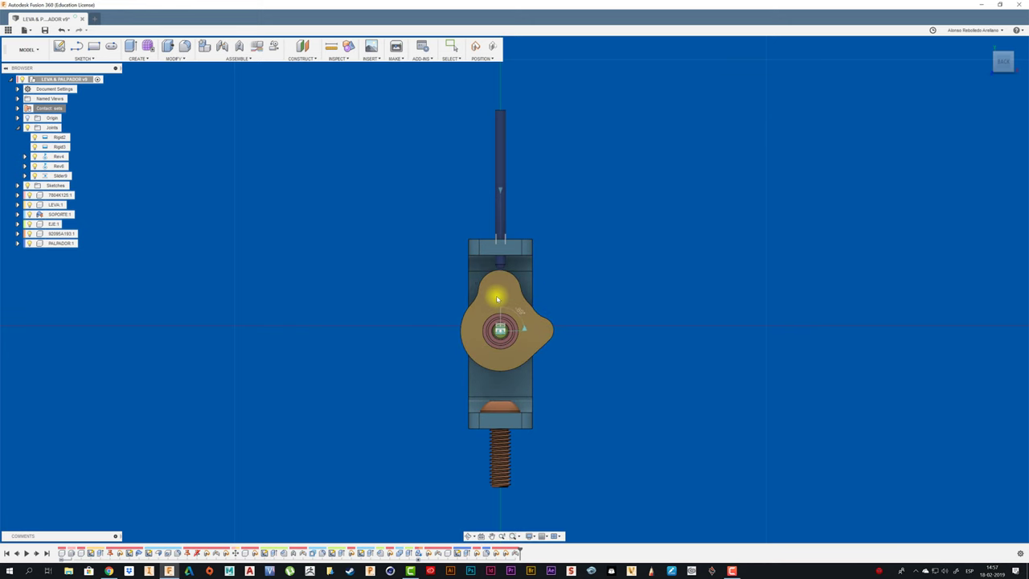
mouse_move(497, 299)
left_mouse_down()
mouse_move(522, 305)
mouse_move(540, 363)
mouse_move(525, 300)
left_mouse_up()
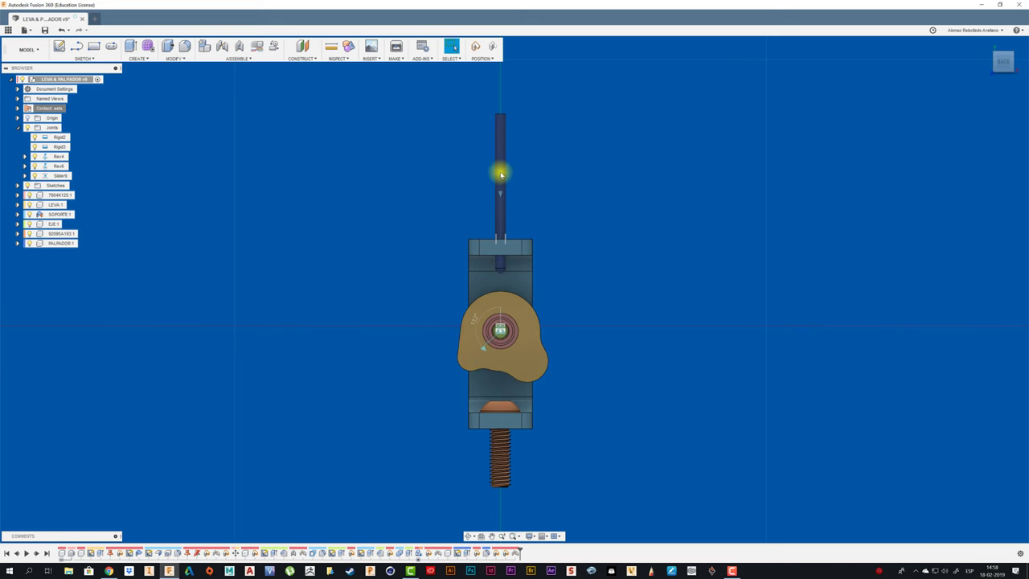
left_click_drag(500, 165, 500, 187)
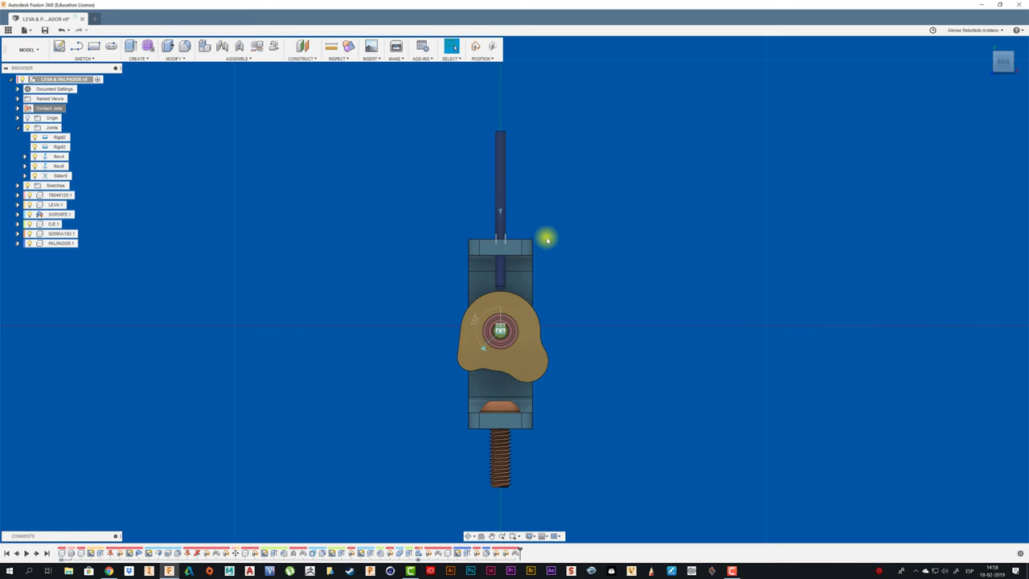
middle_click_drag(547, 239, 634, 129, "shift")
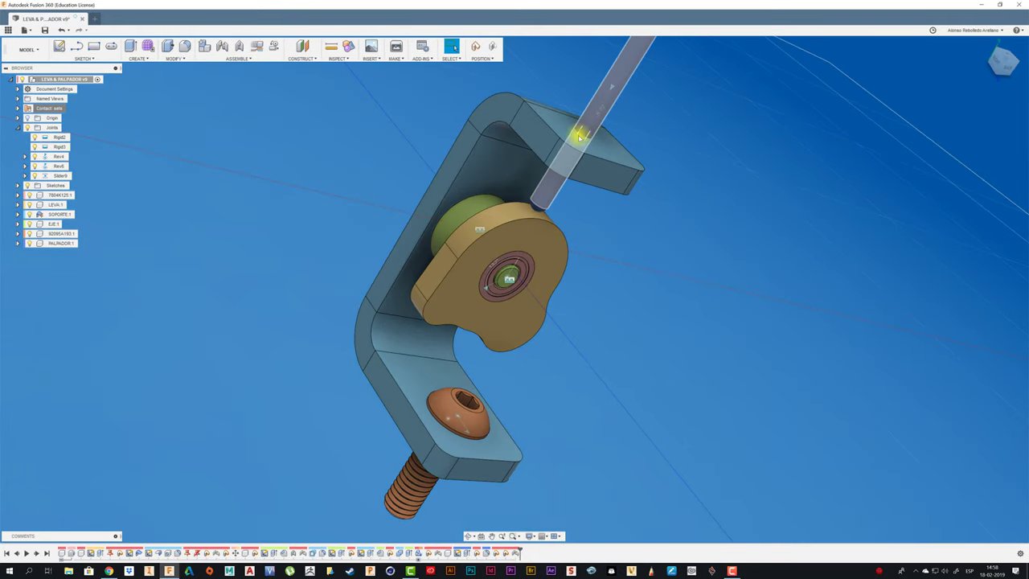
middle_click_drag(600, 115, 637, 262, "shift")
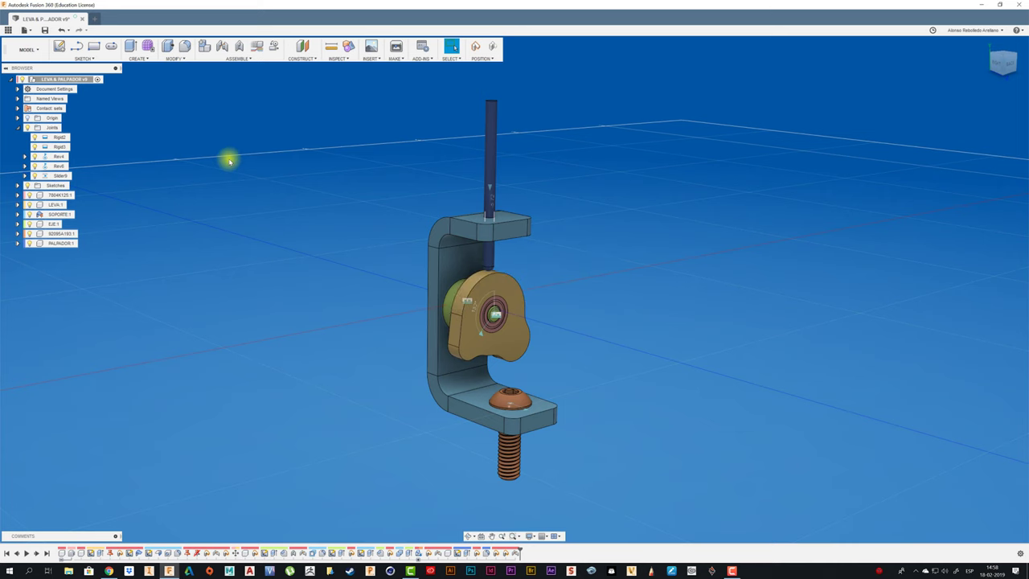
- Disable contact sets and turn the cam freely on its shaft
right_click(53, 109)
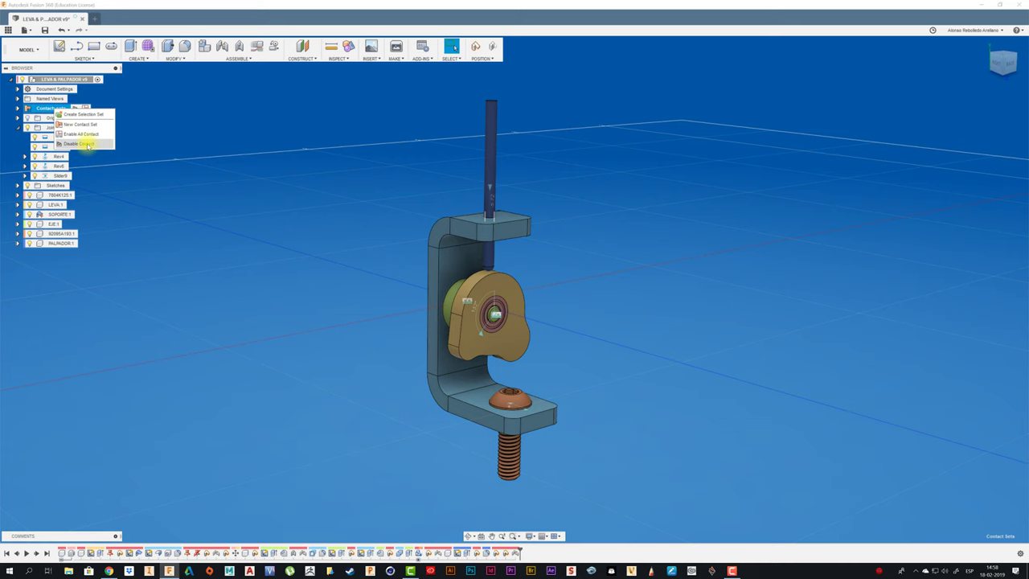
left_click(87, 145)
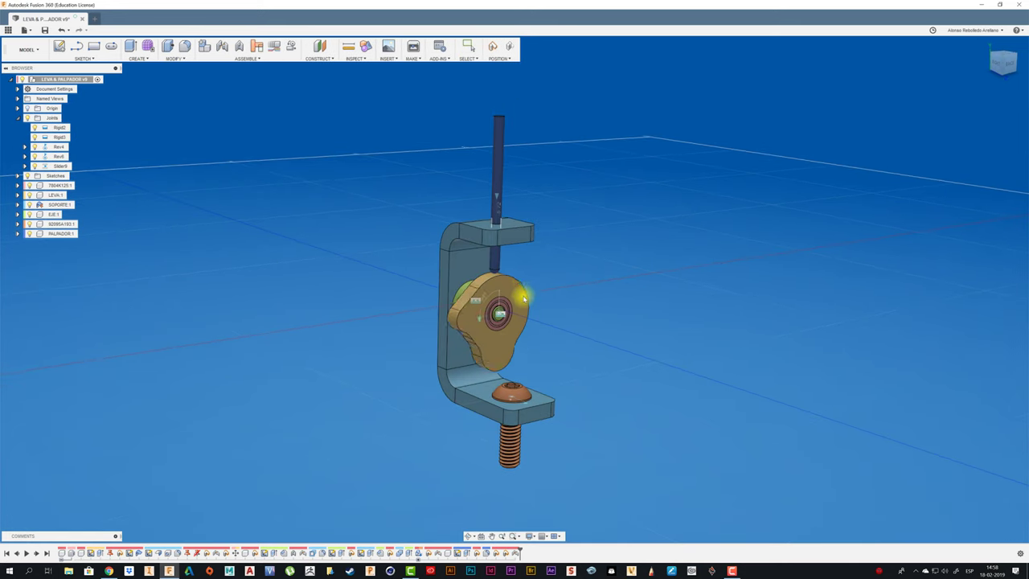
mouse_move(523, 299)
left_mouse_down()
mouse_move(491, 359)
mouse_move(533, 329)
mouse_move(429, 329)
mouse_move(412, 266)
left_mouse_up()
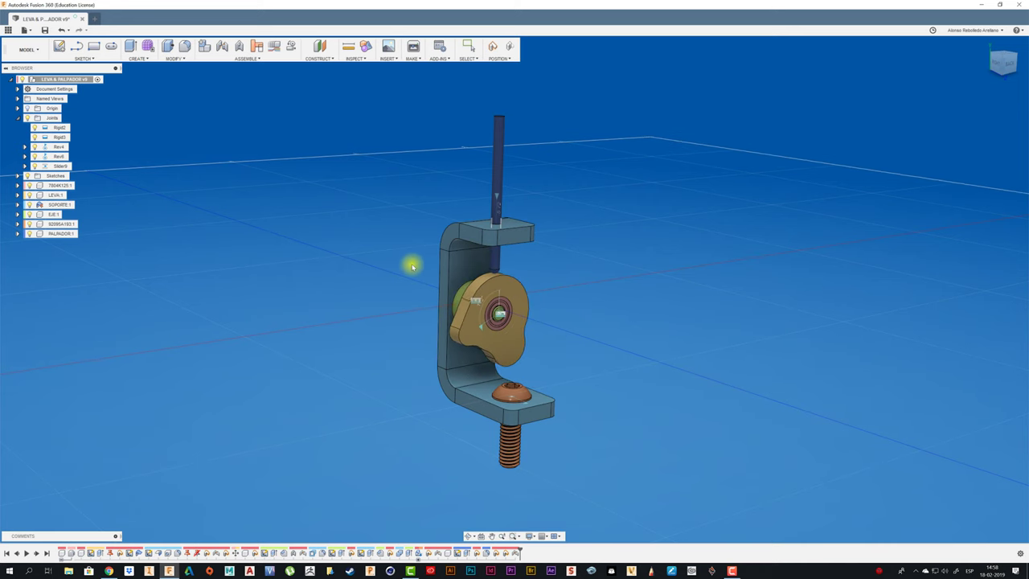
key("Escape")
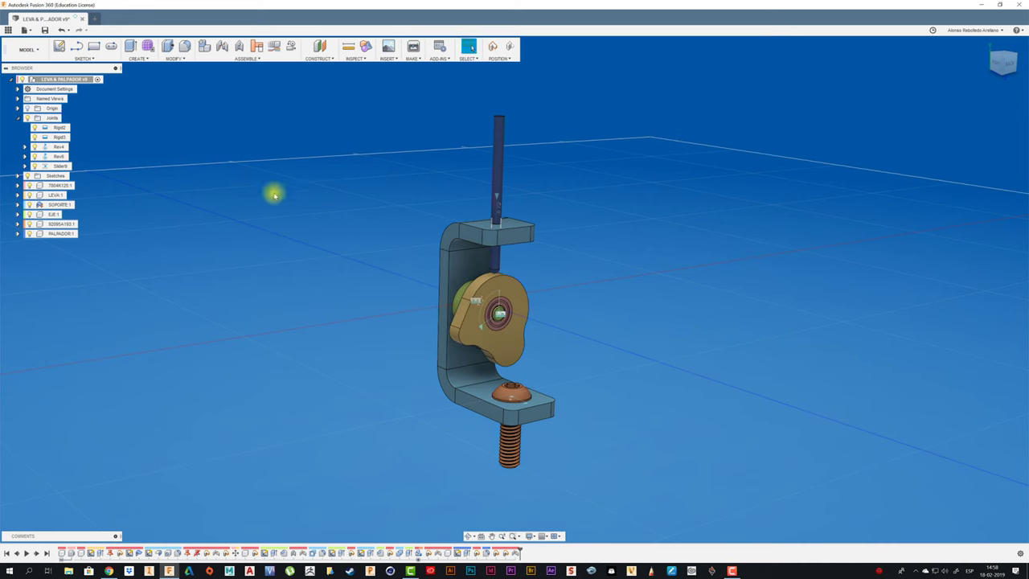
- Give the Slider9 joint a rest position limit of -5.72 mm
left_click(53, 166)
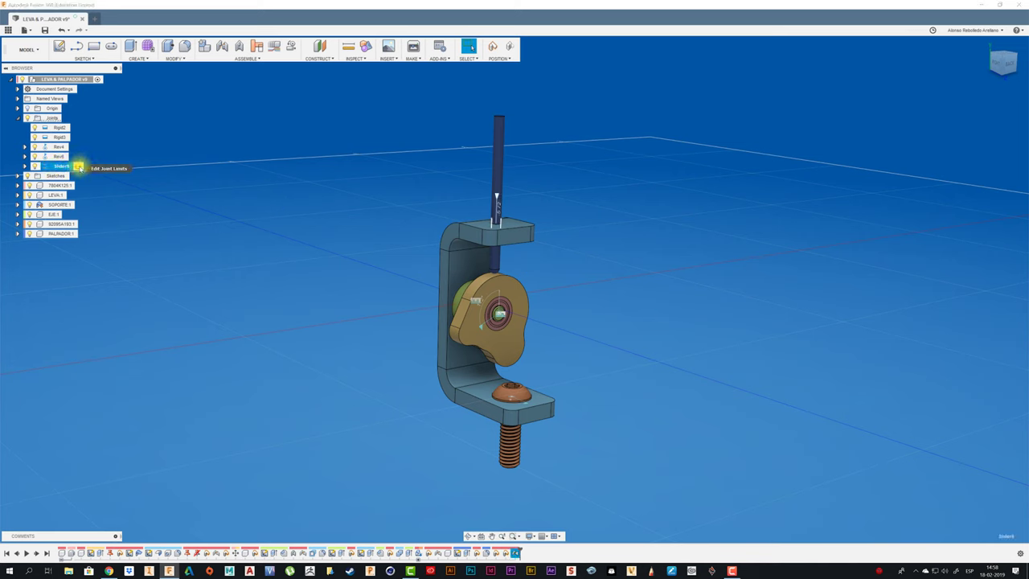
left_click(78, 166)
left_click_drag(683, 111, 727, 119)
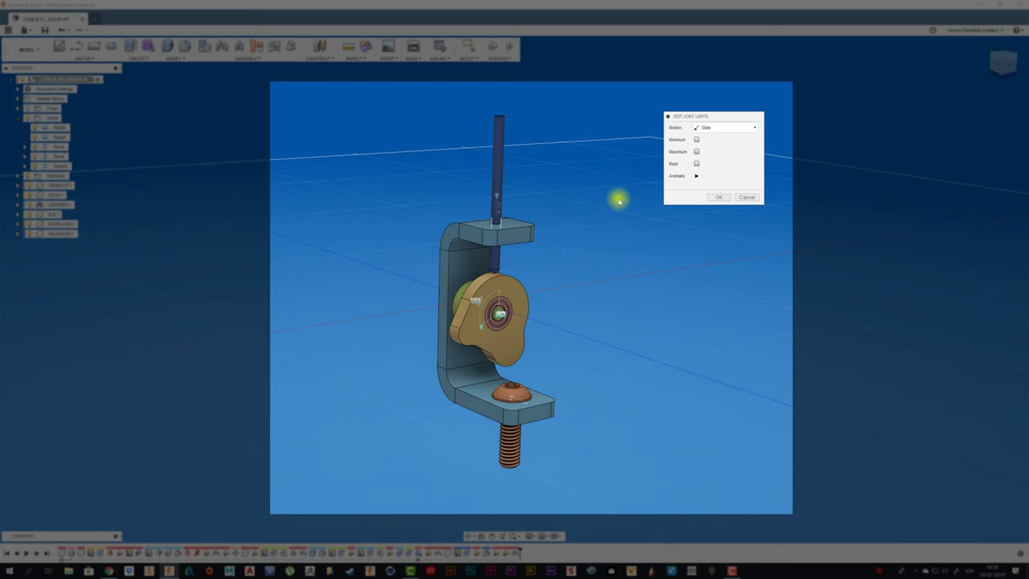
left_click(696, 164)
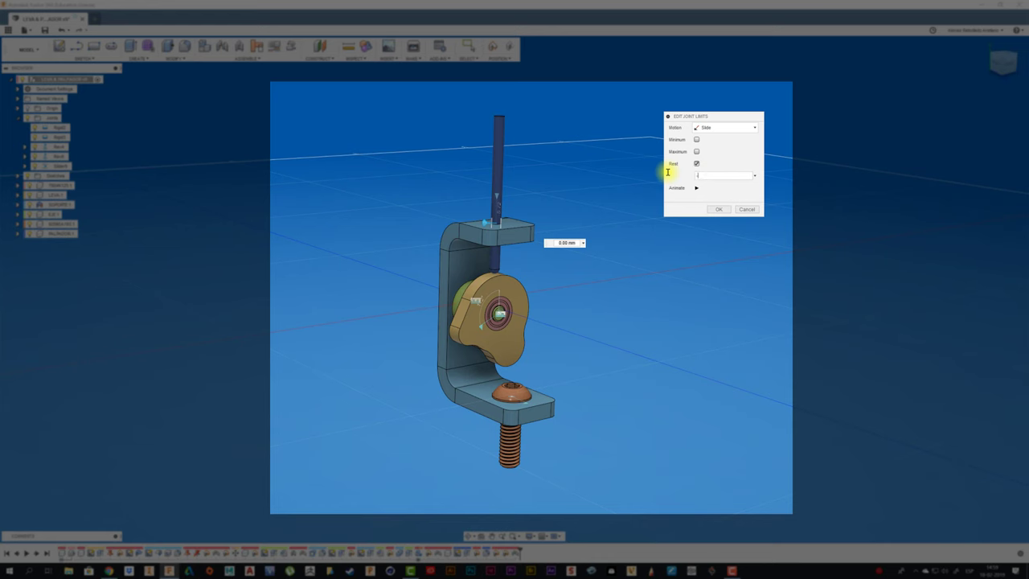
type("5.72")
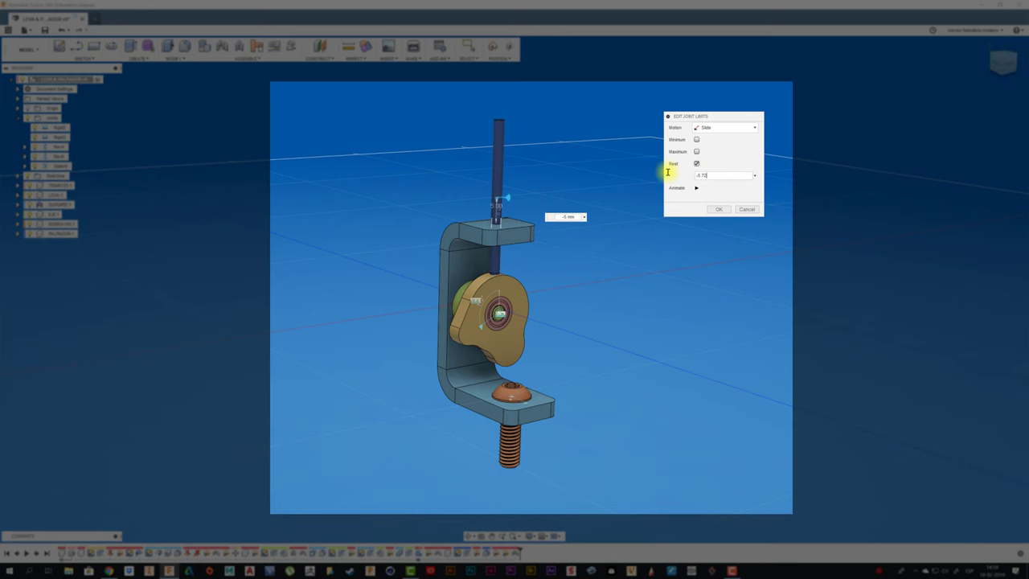
left_click(719, 210)
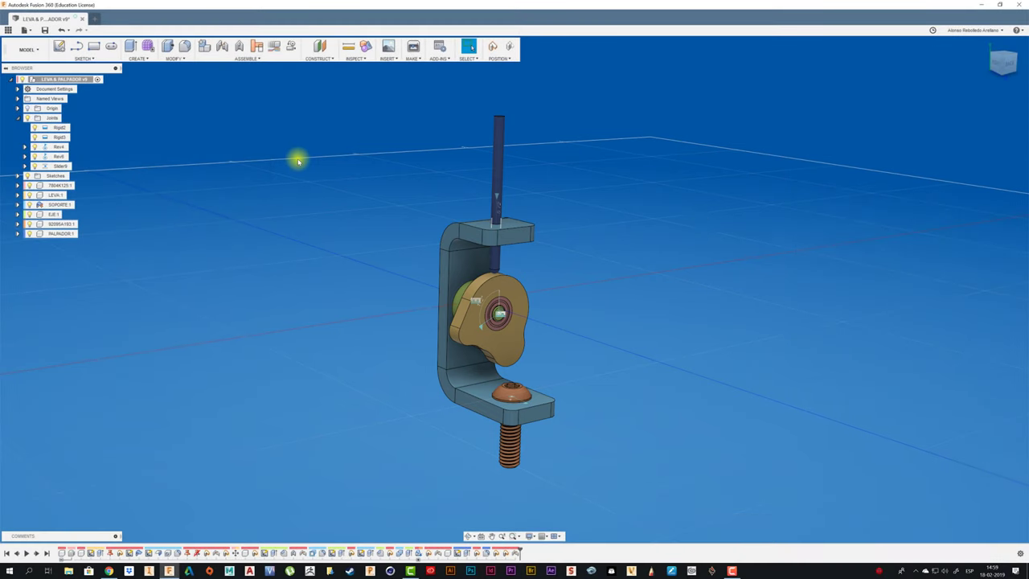
- Create a new contact set between the follower rod and the cam
left_click(257, 46)
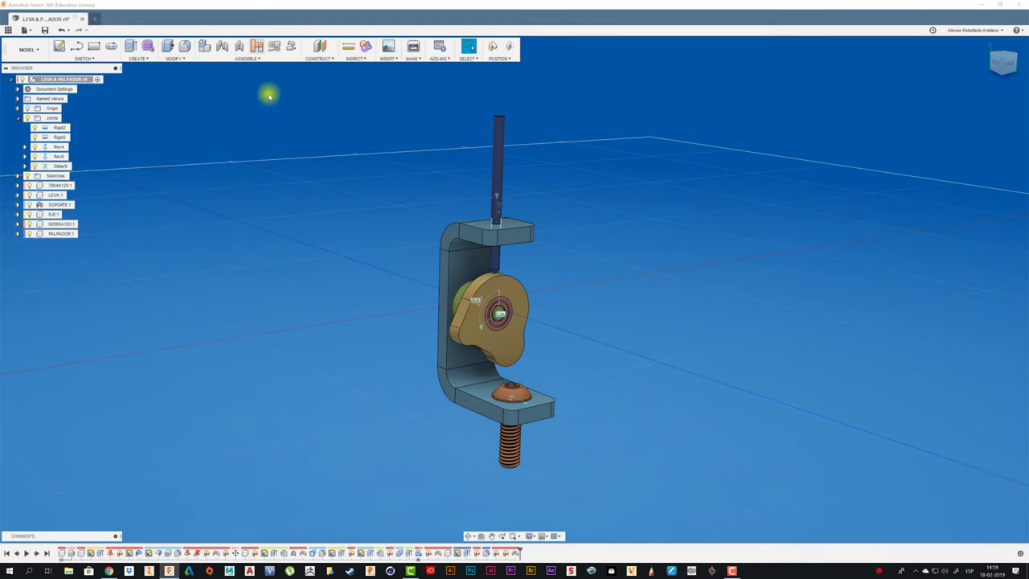
right_click(46, 110)
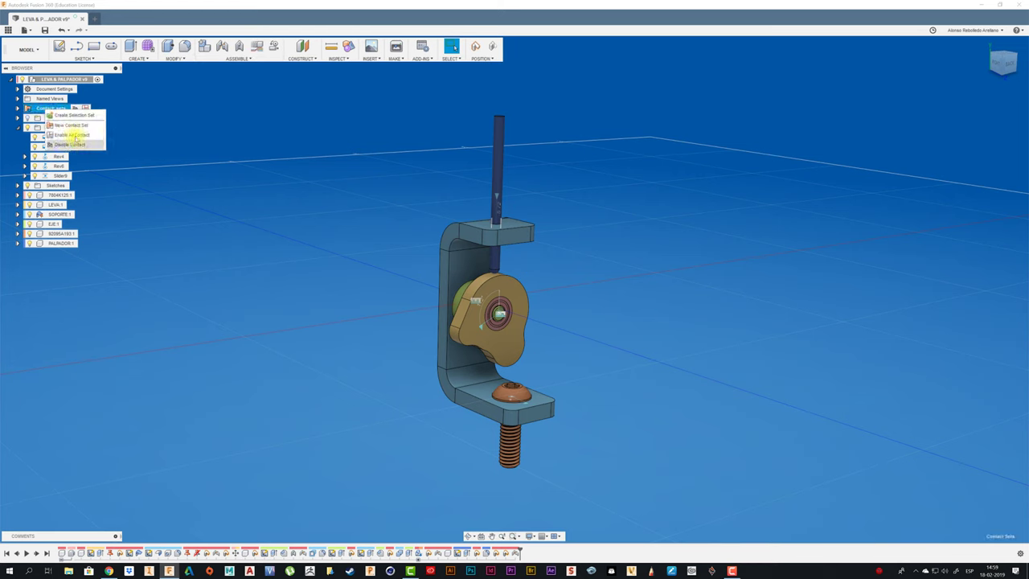
left_click(71, 126)
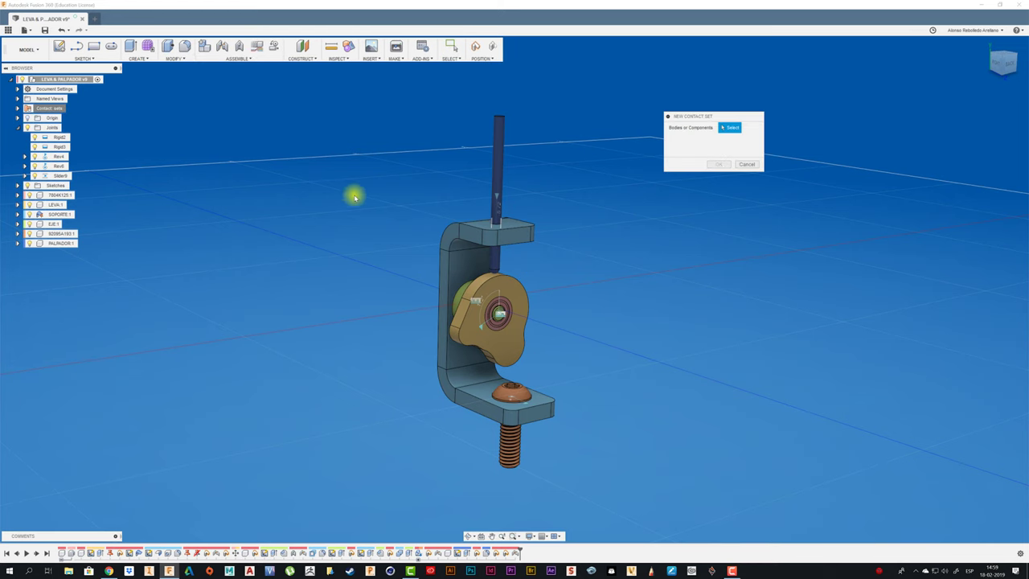
left_click(499, 167)
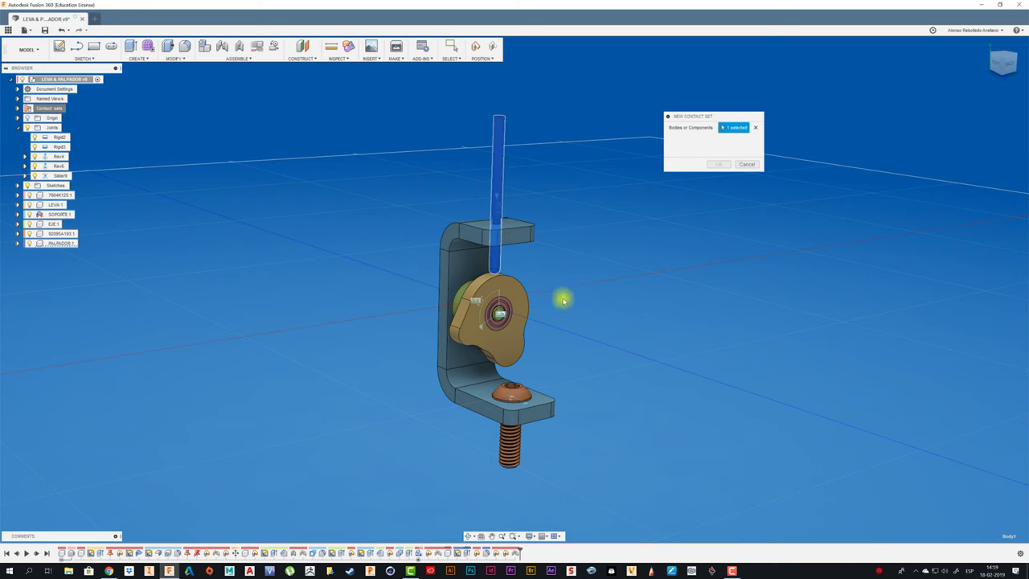
left_click(528, 287)
left_click(720, 166)
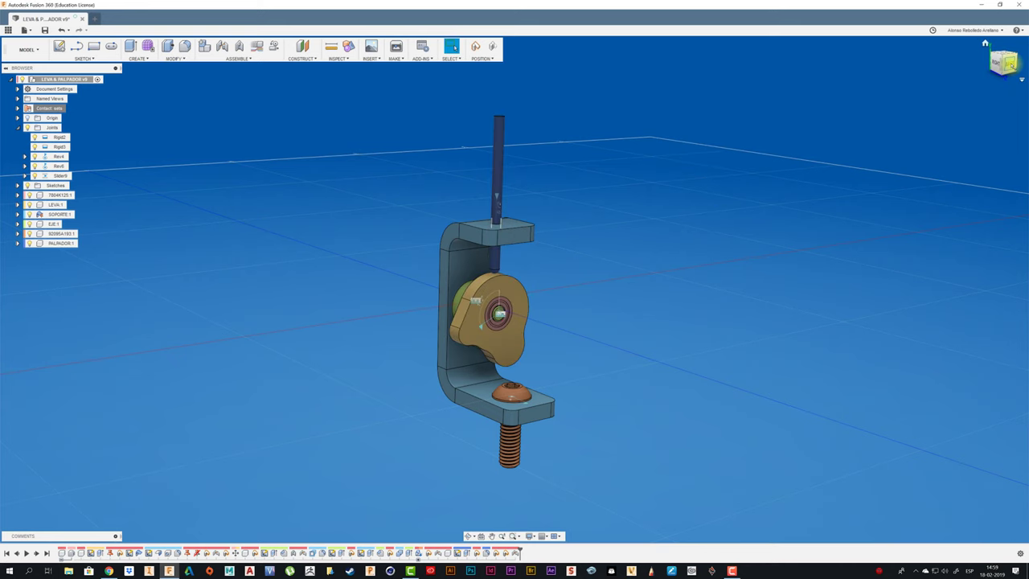
- From the Back view, drag the cam to a new angle to test the contact, then return home
left_click(1003, 63)
scroll(607, 310, "up", 2)
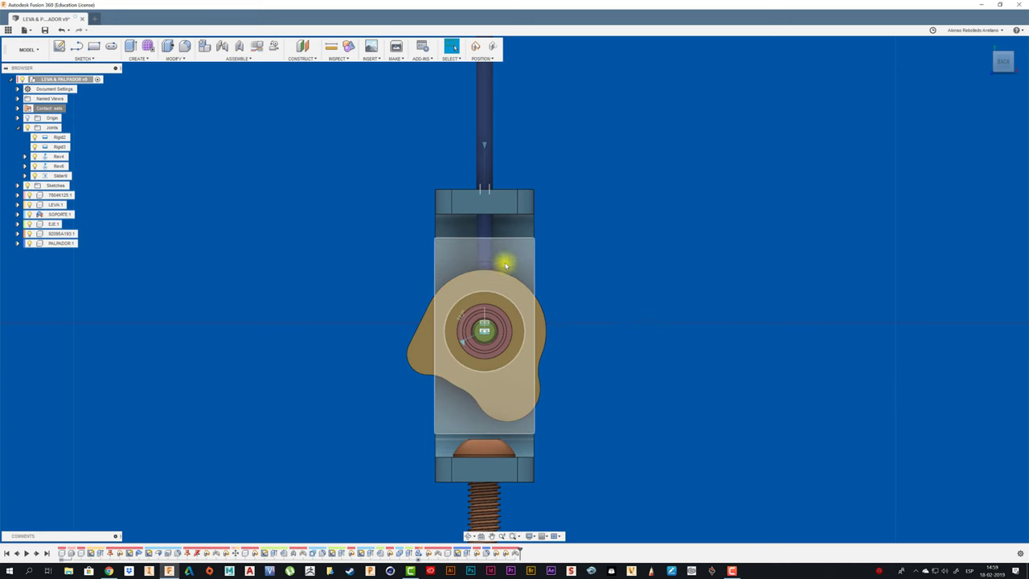
mouse_move(540, 370)
left_mouse_down()
mouse_move(519, 305)
mouse_move(441, 308)
mouse_move(489, 276)
mouse_move(461, 296)
mouse_move(445, 292)
mouse_move(447, 331)
mouse_move(489, 359)
mouse_move(533, 308)
mouse_move(501, 274)
mouse_move(462, 284)
mouse_move(437, 230)
left_mouse_up()
key("F6")
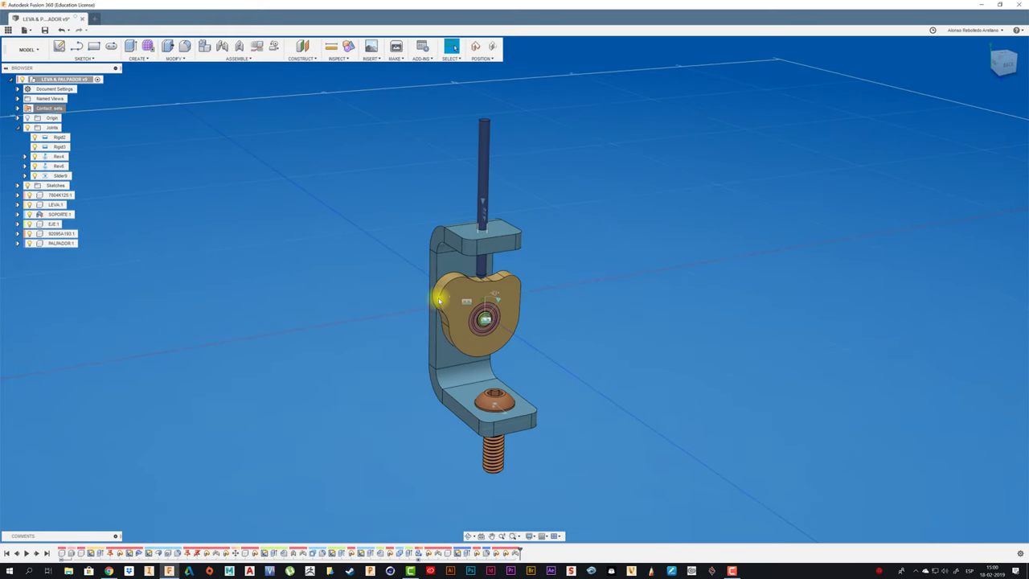
- Animate the cam's Rev4 joint and zoom in and out to watch the follower rod move
left_click(499, 302)
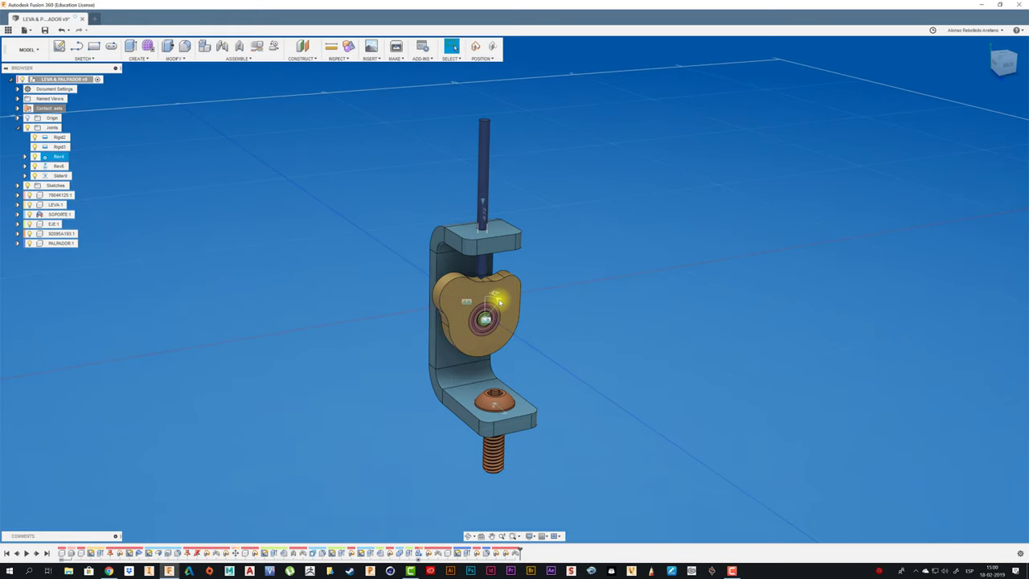
right_click(498, 302)
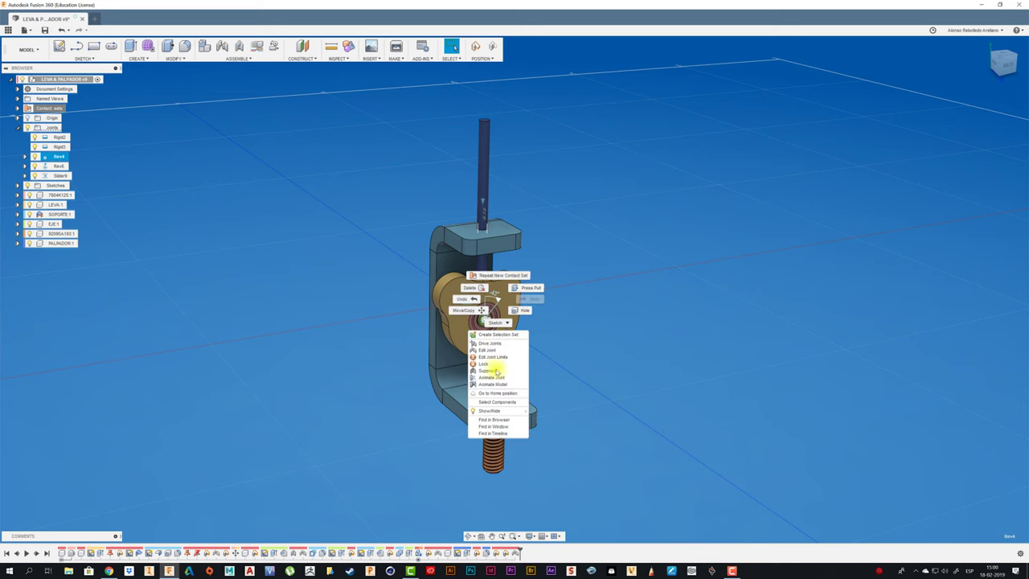
left_click(498, 382)
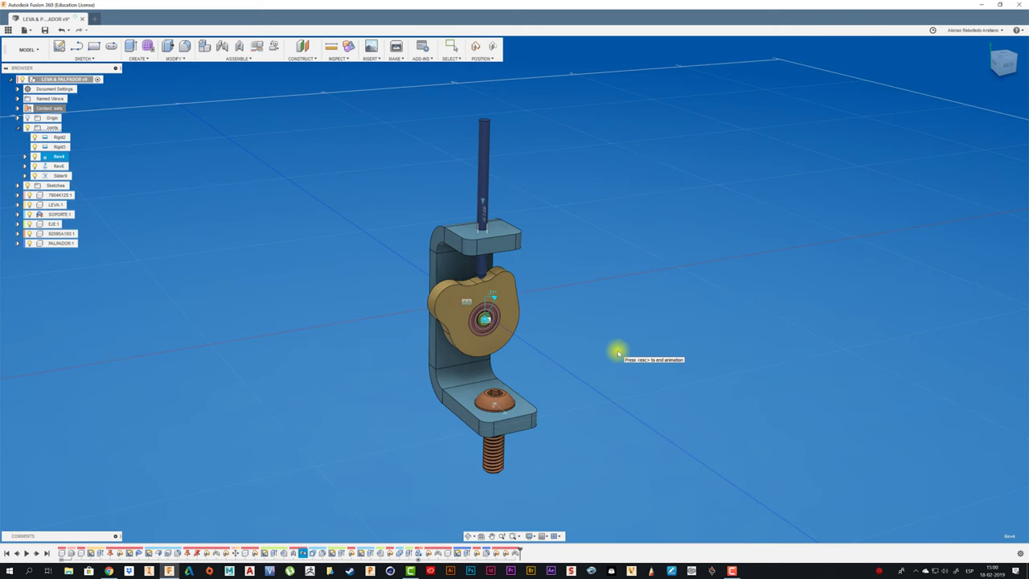
scroll(489, 205, "up", 3)
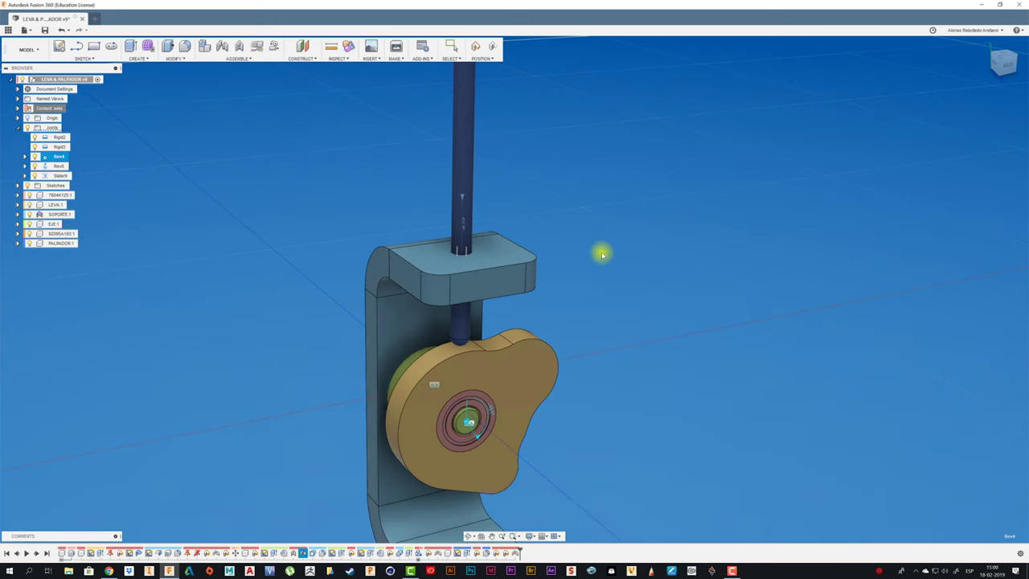
scroll(559, 234, "up", 2)
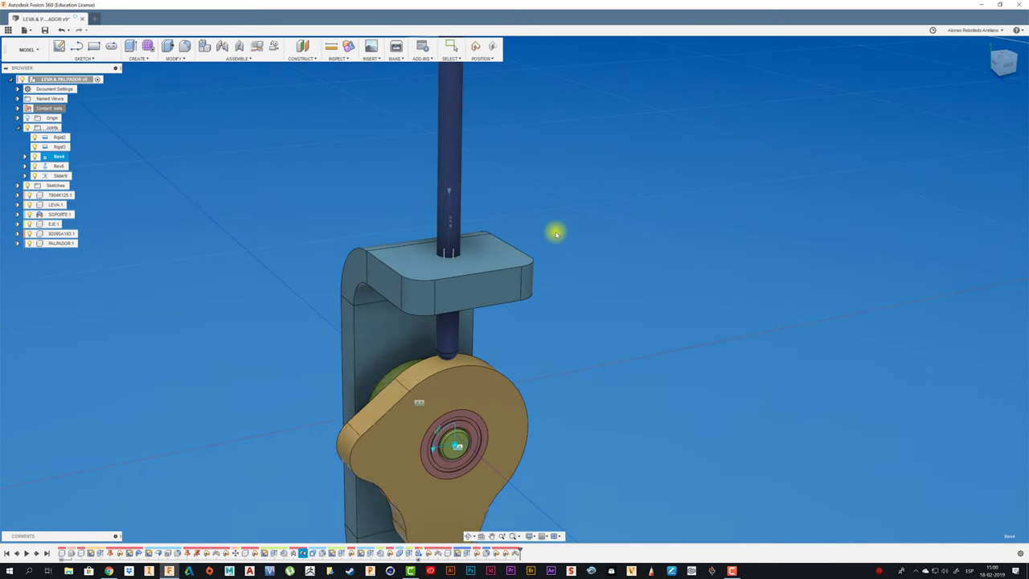
scroll(466, 201, "up", 2)
scroll(405, 230, "up", 2)
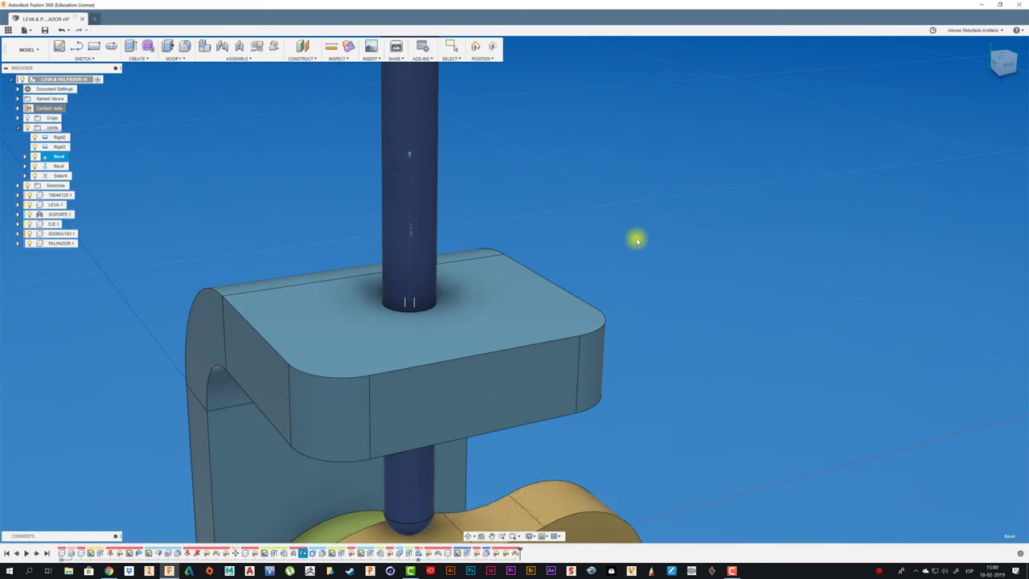
scroll(644, 261, "down", 1)
scroll(652, 281, "down", 3)
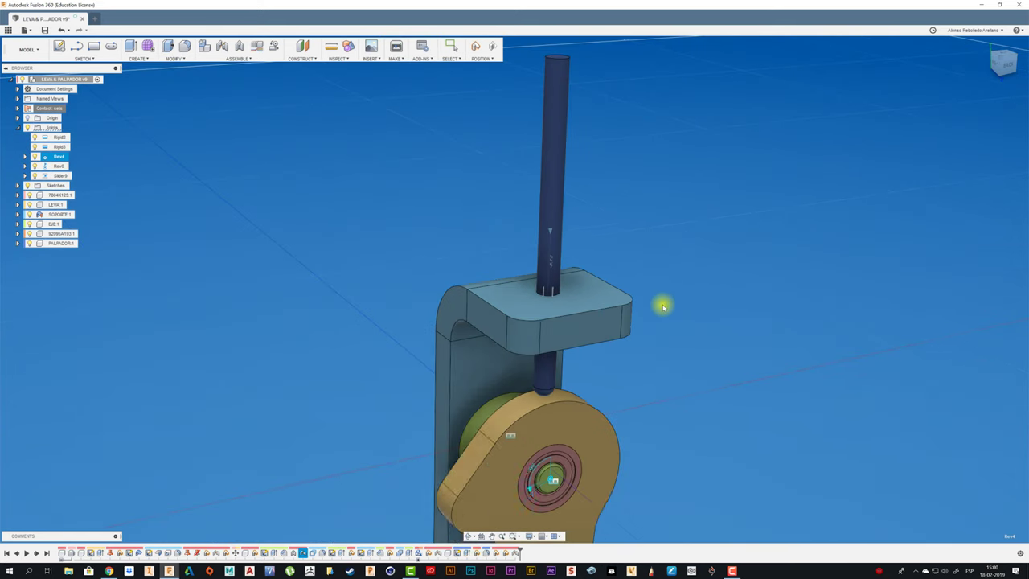
scroll(667, 310, "down", 2)
scroll(671, 314, "down", 1)
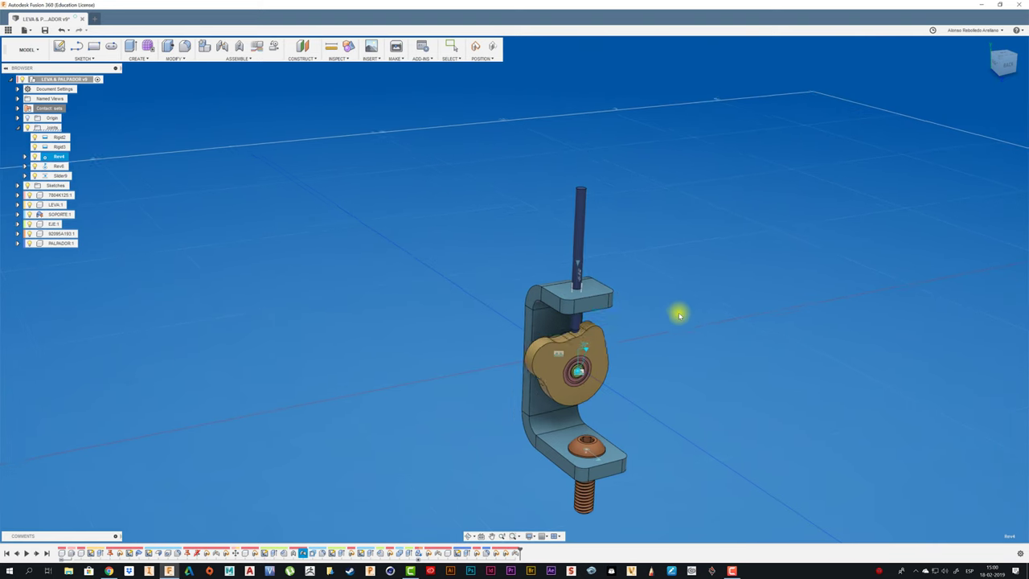